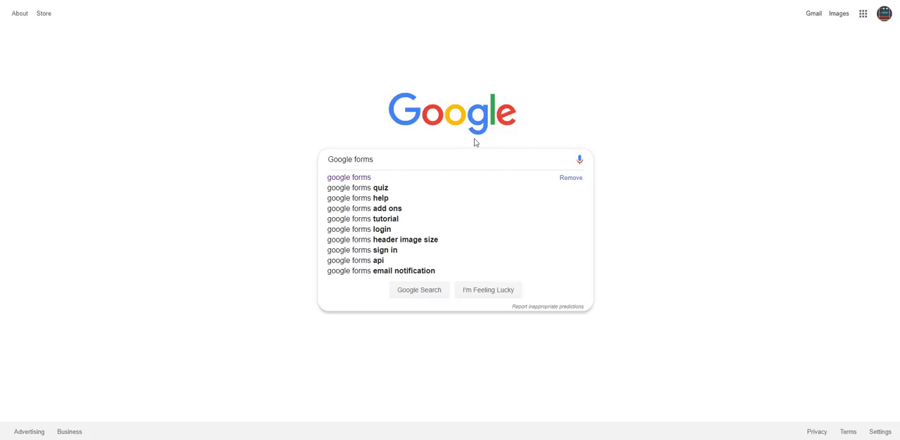
- Search Google for google forms, open Google Forms from the results and create a blank form
left_click(385, 182)
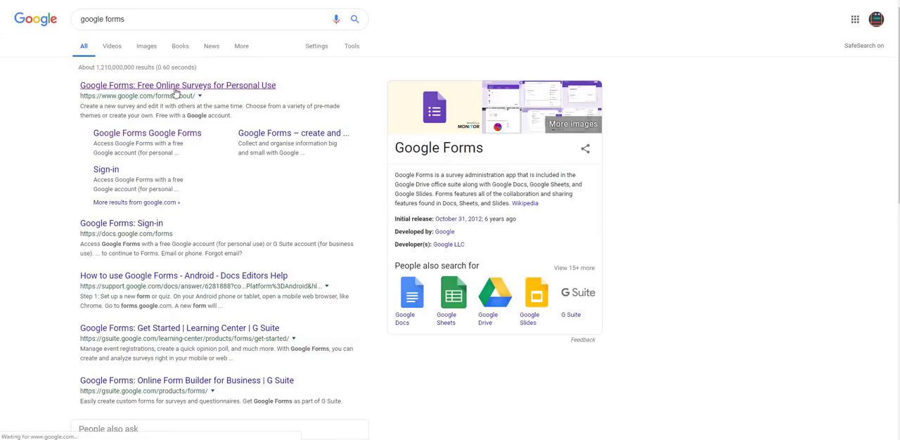
left_click(178, 88)
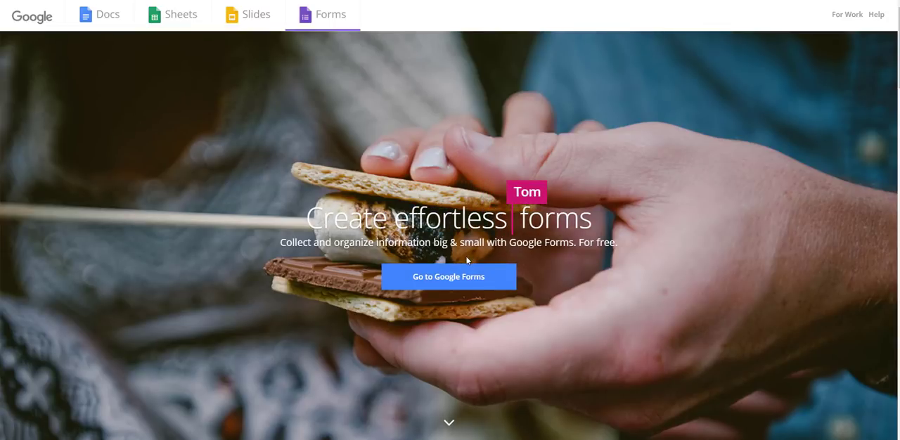
left_click(447, 284)
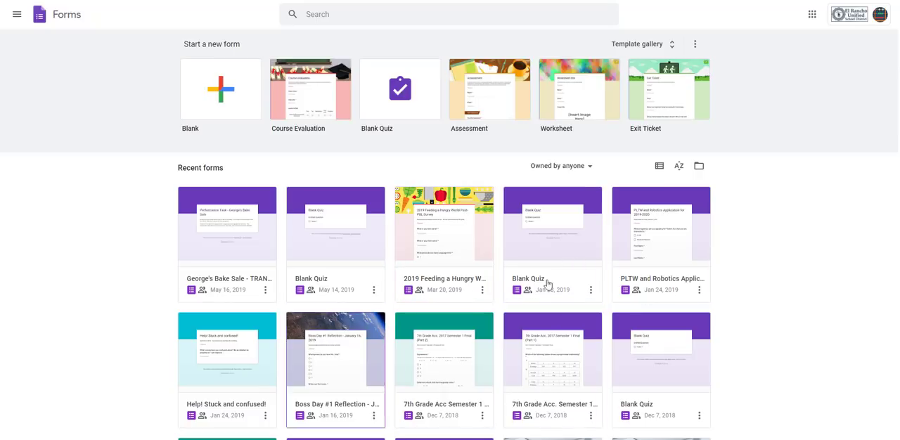
left_click(227, 90)
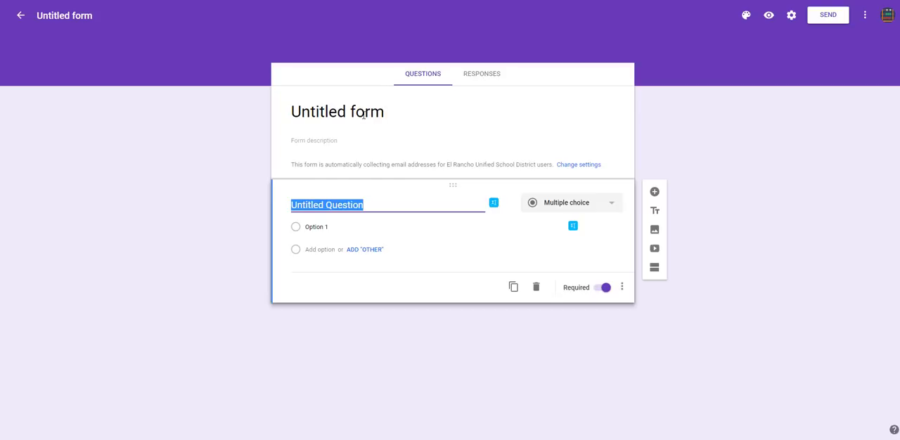
- Title the form "Test Survey" and enter the description "This is a test survey to help us understand how to use Google Forms."
left_click(363, 116)
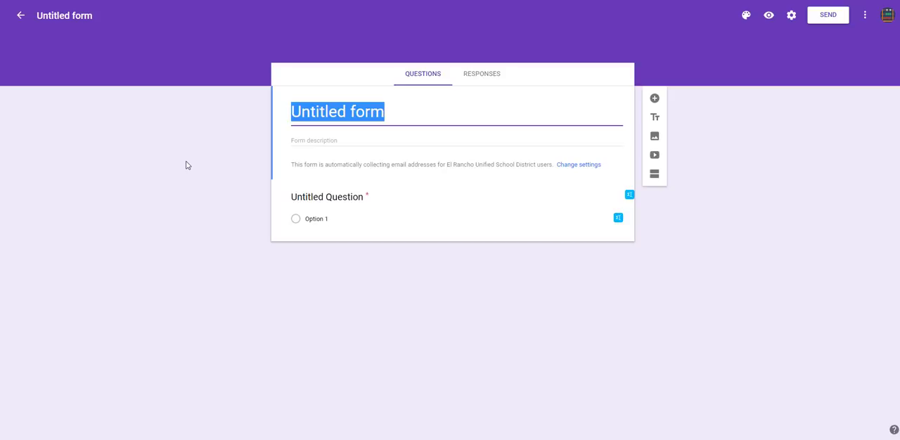
type("Test Survey")
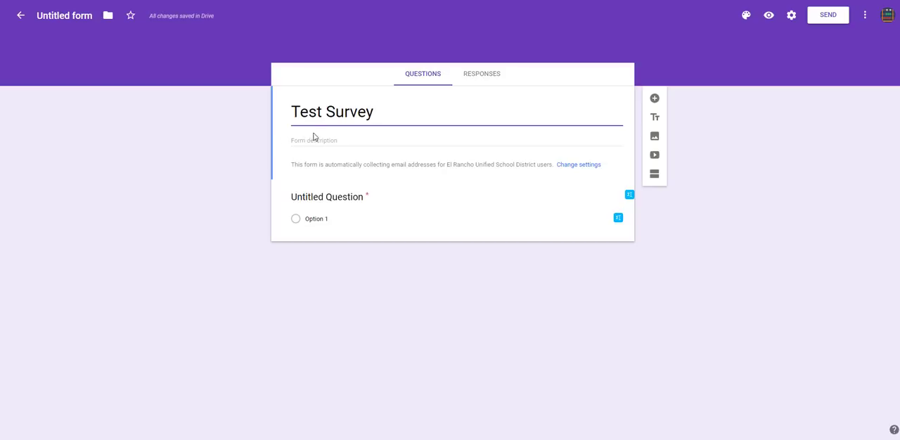
left_click(353, 142)
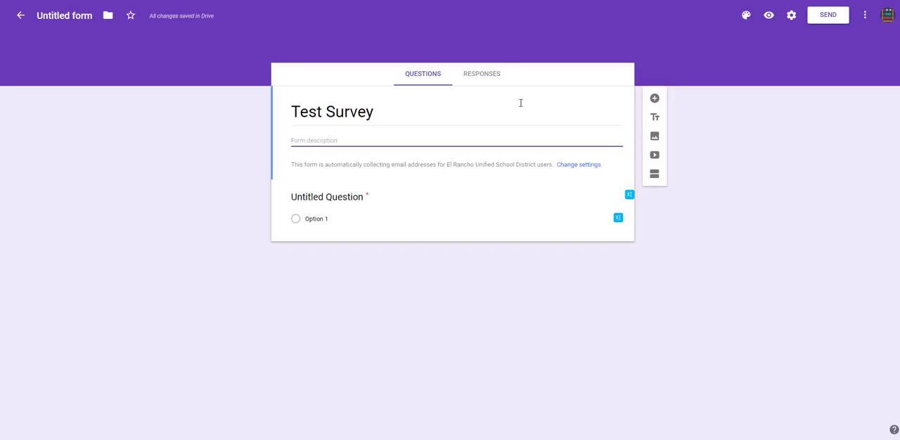
type("This is a test survey to help us und")
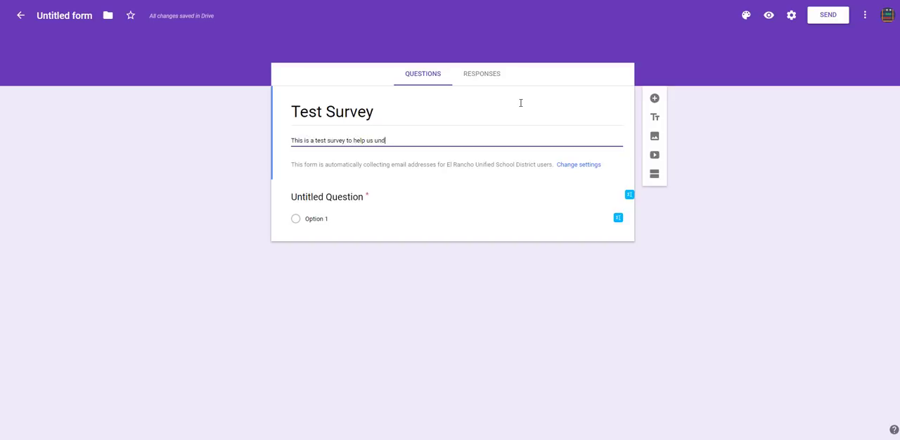
type("erstand how to use Google Forms.")
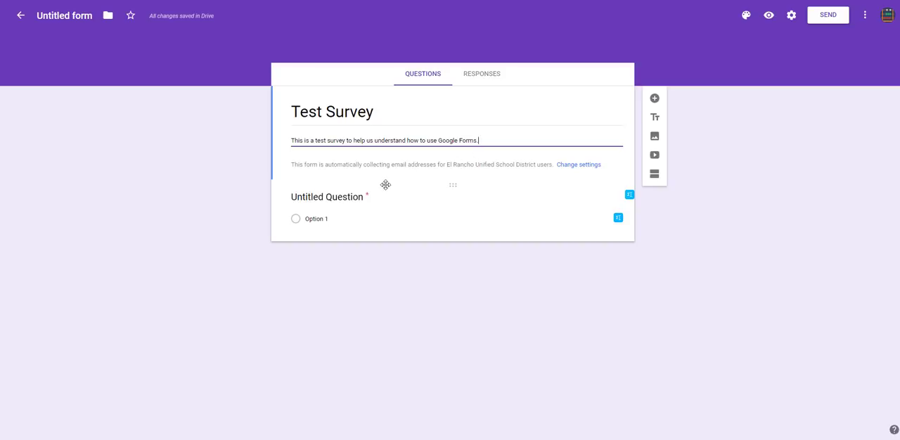
left_click(341, 200)
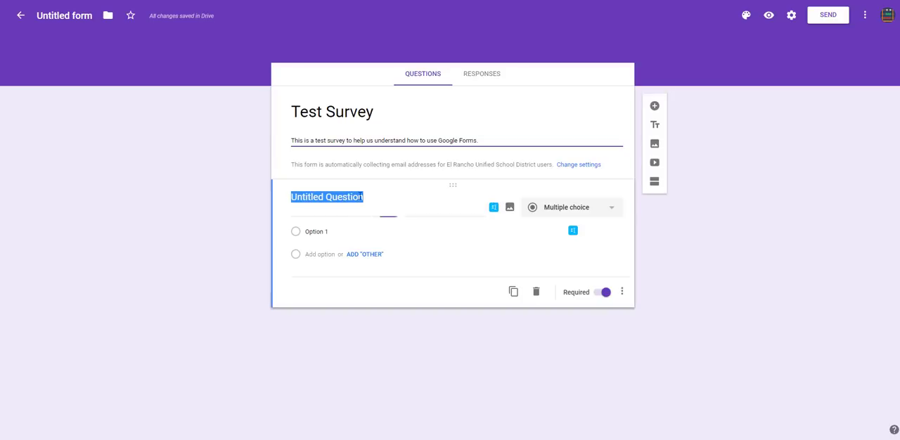
left_click(397, 165)
left_click(367, 193)
left_click(371, 177)
left_click(364, 189)
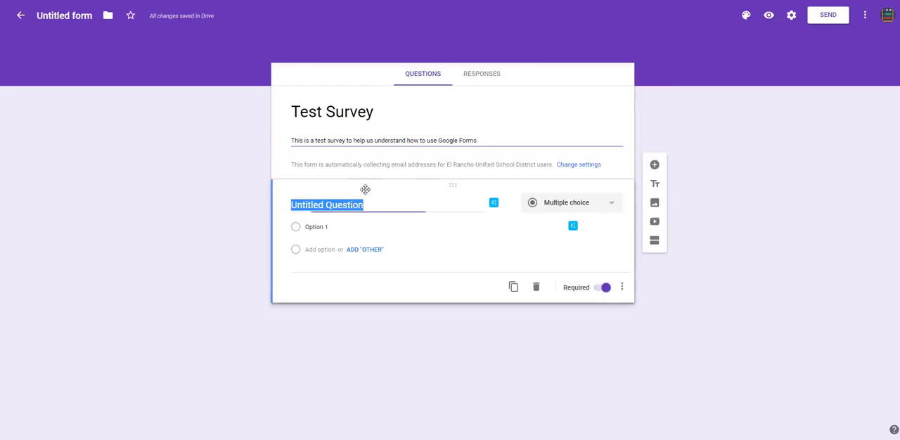
left_click(371, 176)
left_click(382, 196)
left_click(406, 162)
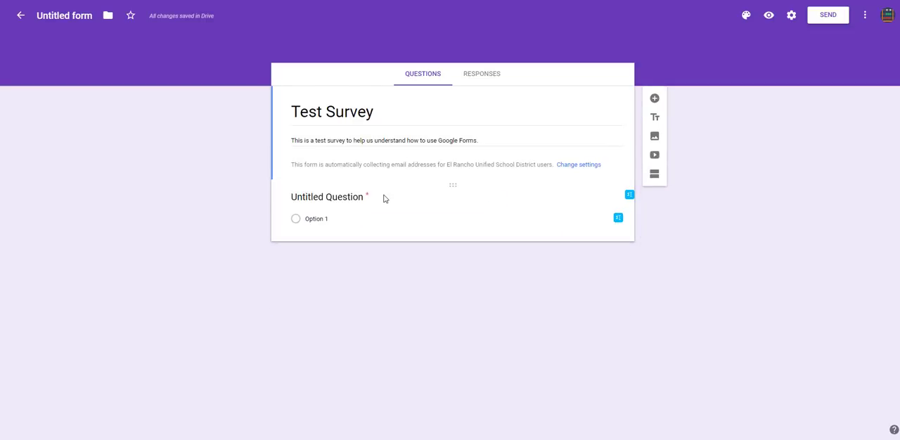
left_click(384, 199)
left_click(417, 158)
- Replace the untitled question's text with "What is your favorite animal?"
left_click(400, 198)
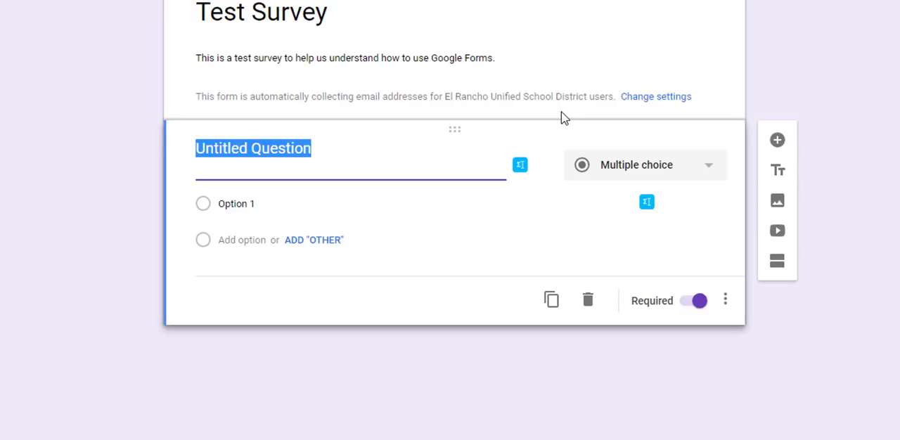
type("Wh")
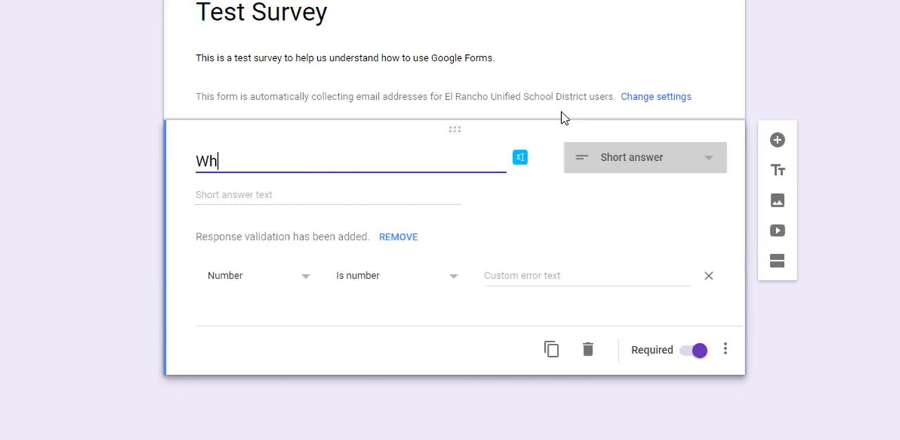
type("at type of pet")
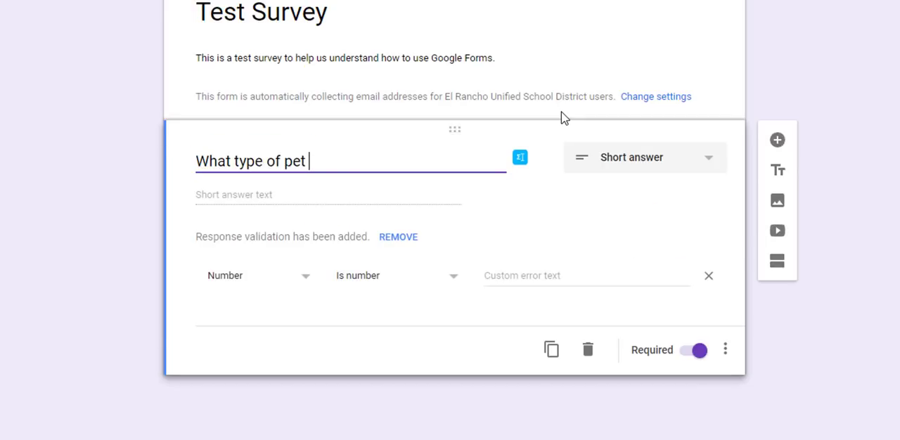
key("BackSpace")
key("BackSpace")
key("BackSpace")
key("BackSpace")
key("BackSpace")
key("BackSpace")
key("BackSpace")
key("BackSpace")
key("BackSpace")
key("BackSpace")
key("BackSpace")
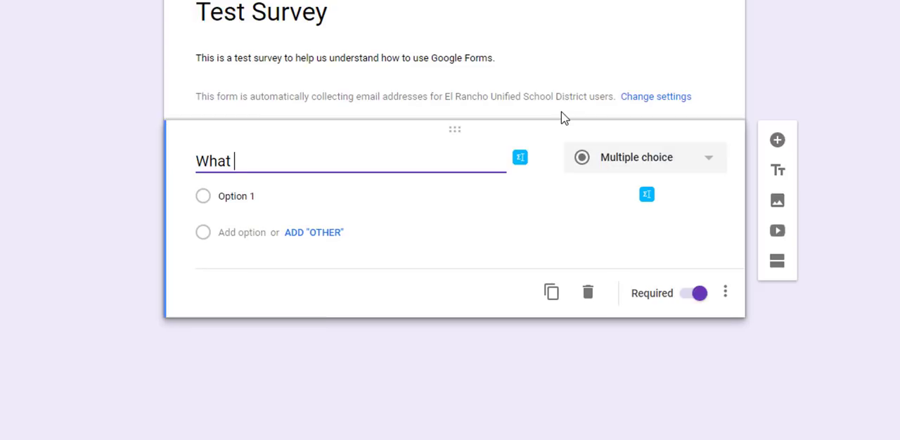
key("BackSpace")
key("BackSpace")
key("BackSpace")
key("BackSpace")
key("BackSpace")
type("What is your favor")
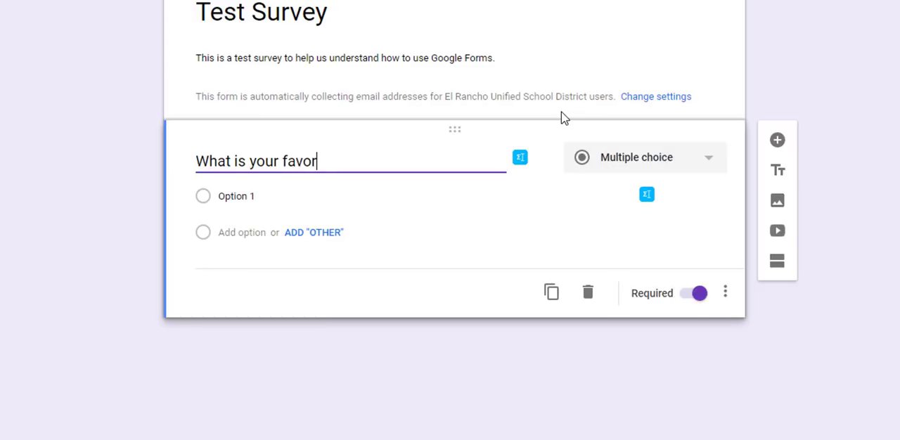
type("ite animal?")
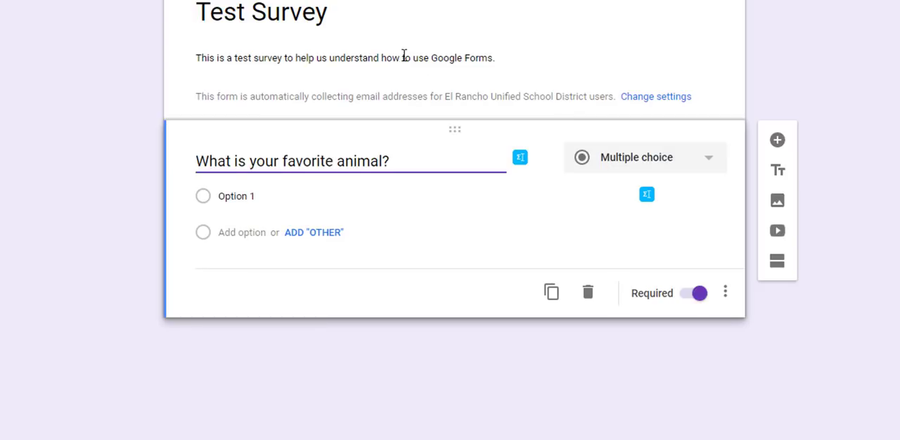
- Fill in the answer options Cat, Dog, Parrot, Fish and Other for the favorite animal question
left_click(664, 160)
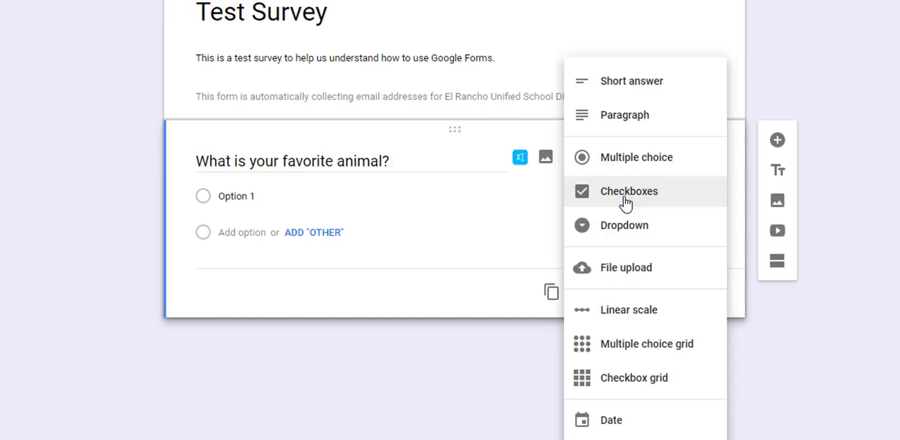
left_click(337, 199)
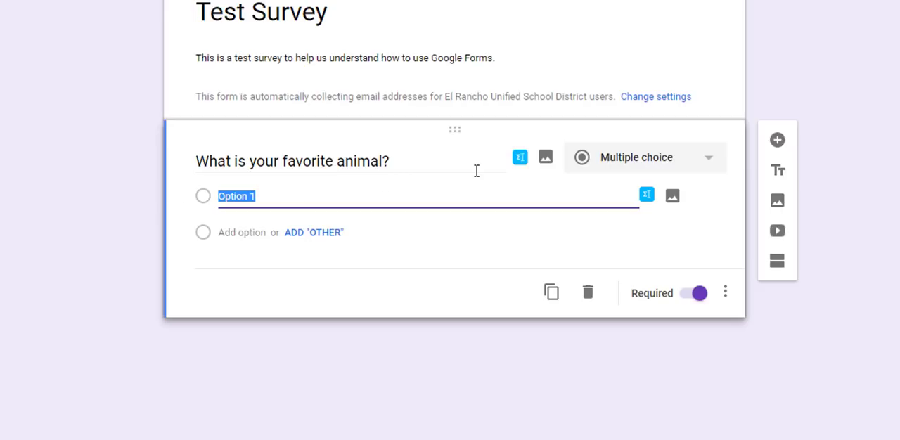
type("Cat")
key("Return")
type("Dog")
key("Return")
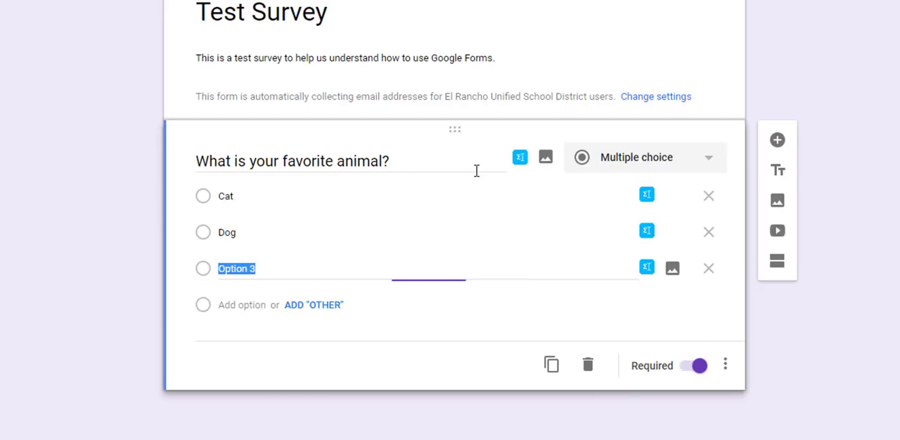
type("Parrot")
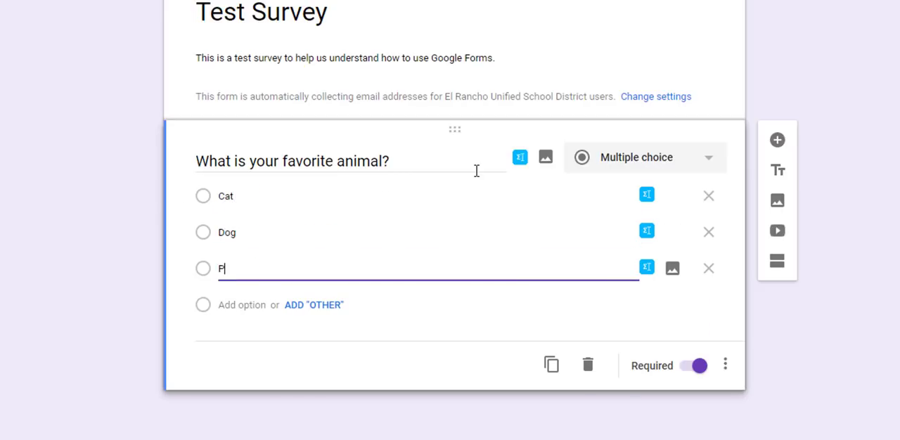
key("Return")
type("Fish")
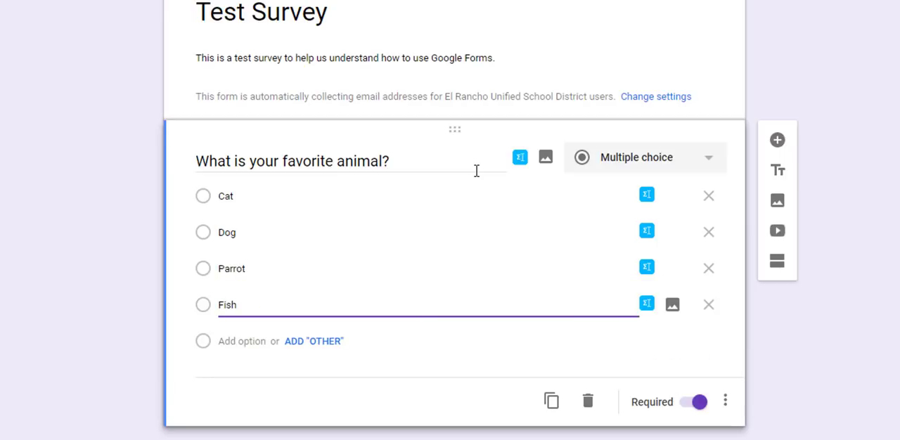
key("Return")
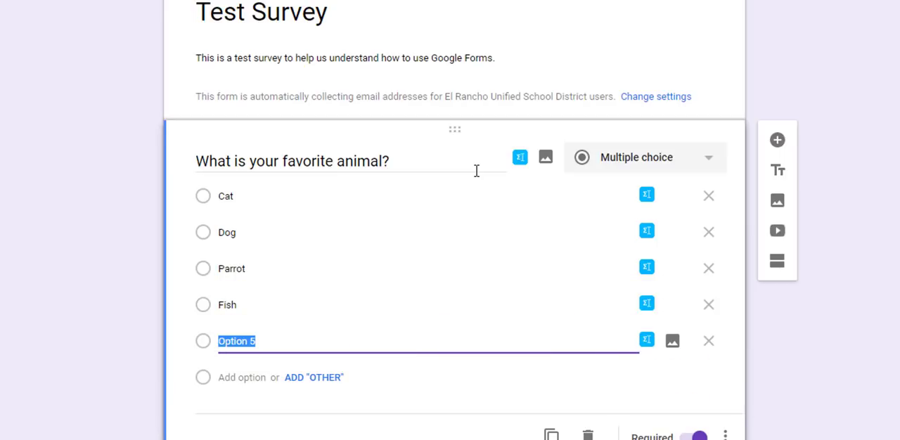
type("Other")
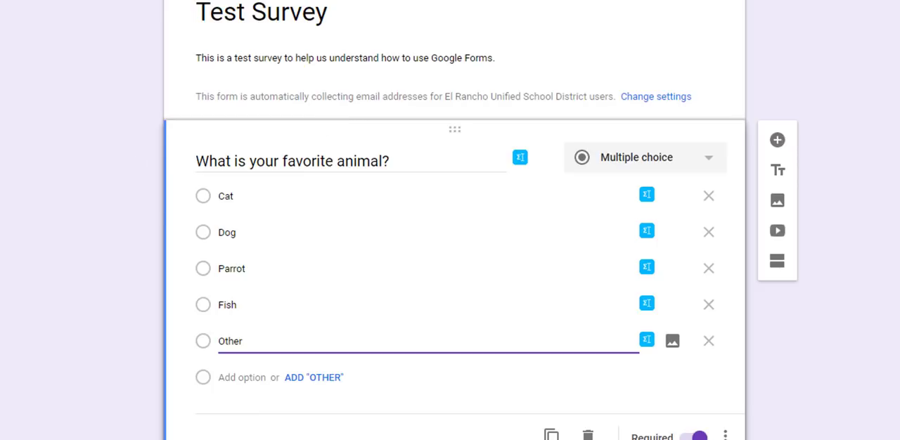
left_click(235, 426)
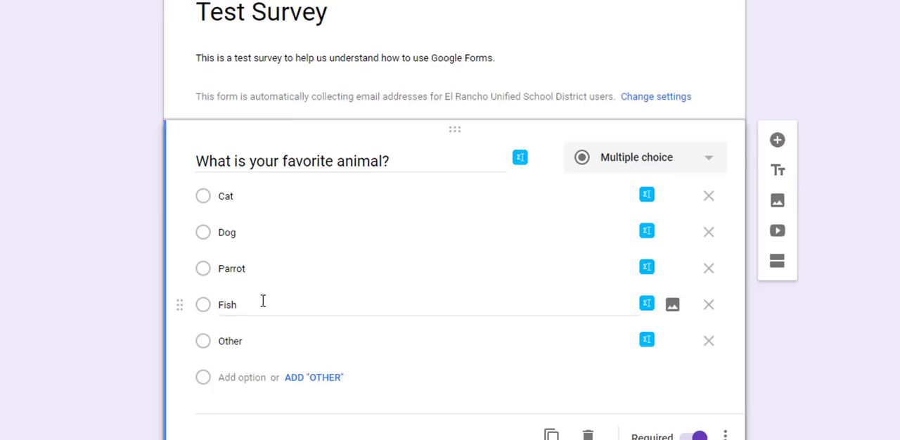
- Try the favorite animal question first as a Dropdown and then as Checkboxes
left_click(623, 160)
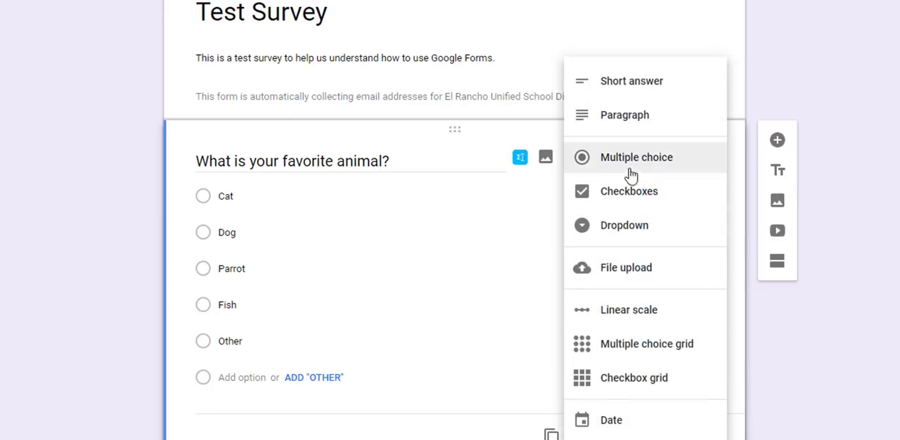
left_click(626, 232)
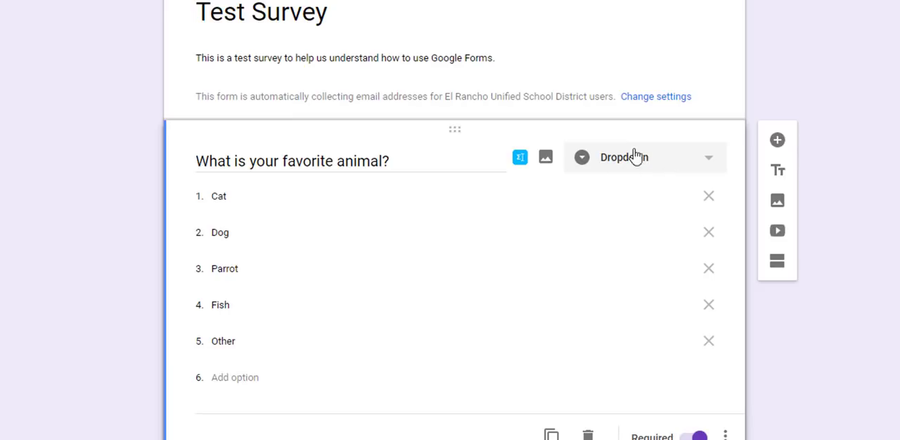
left_click(709, 161)
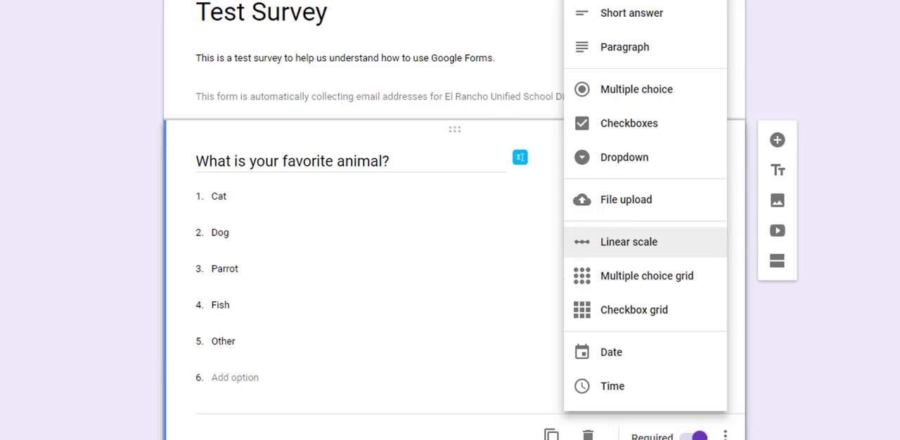
key("Escape")
left_click(629, 124)
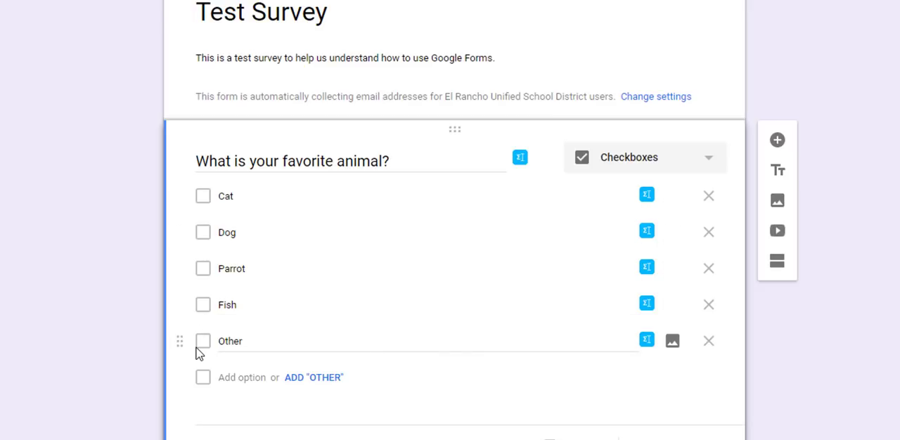
- Set the favorite animal question's answer type to Dropdown and keep the question required
left_click(660, 163)
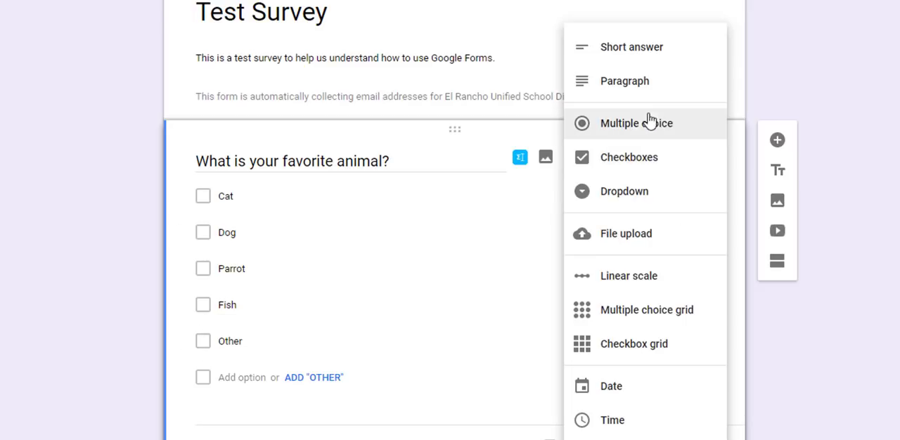
left_click(654, 126)
left_click(654, 167)
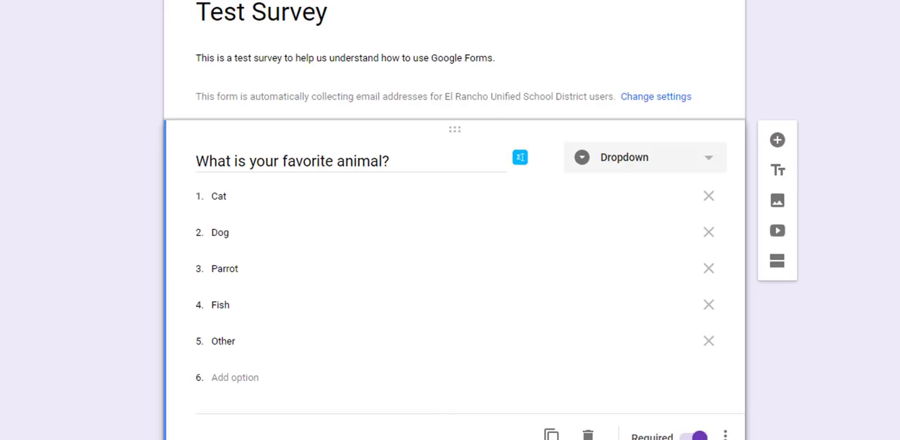
left_click(698, 437)
left_click(695, 438)
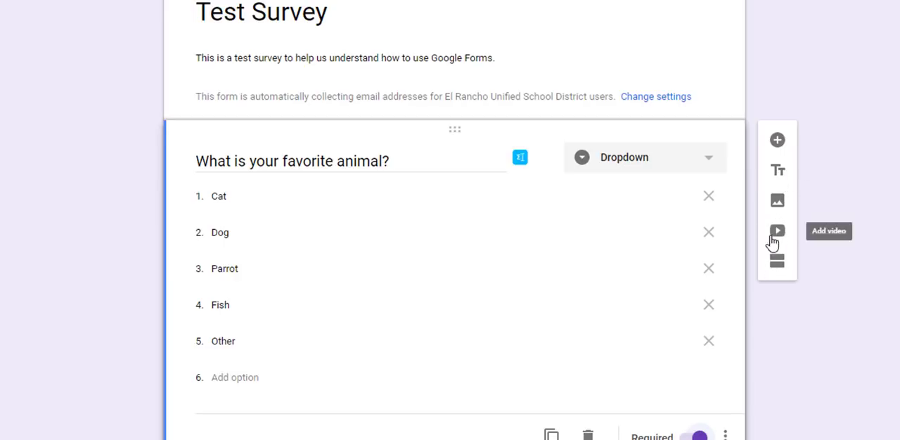
- Add a new question below the favorite animal question and set its answer type to Short answer
left_click(778, 142)
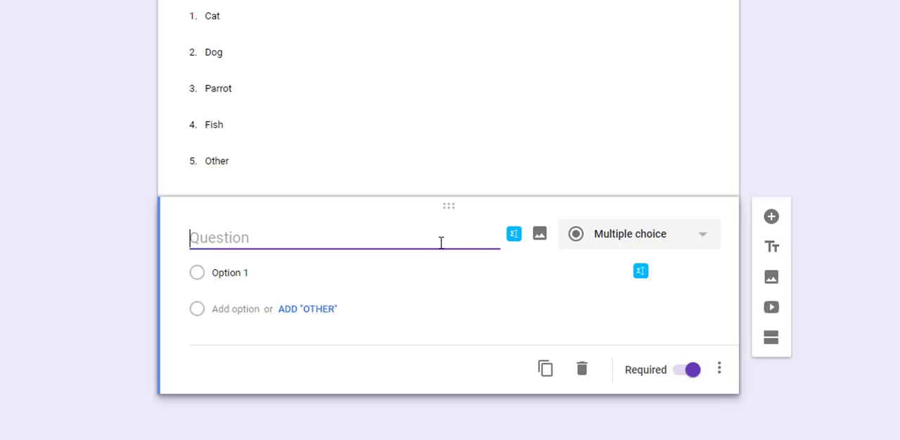
left_click(628, 245)
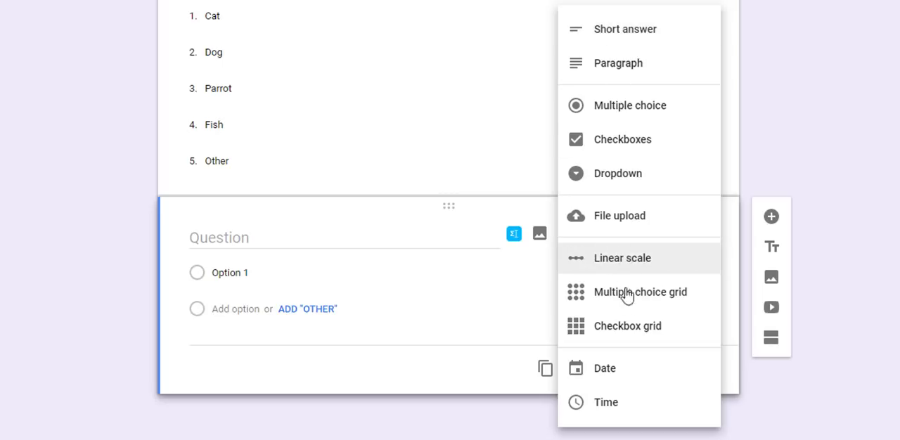
left_click(636, 37)
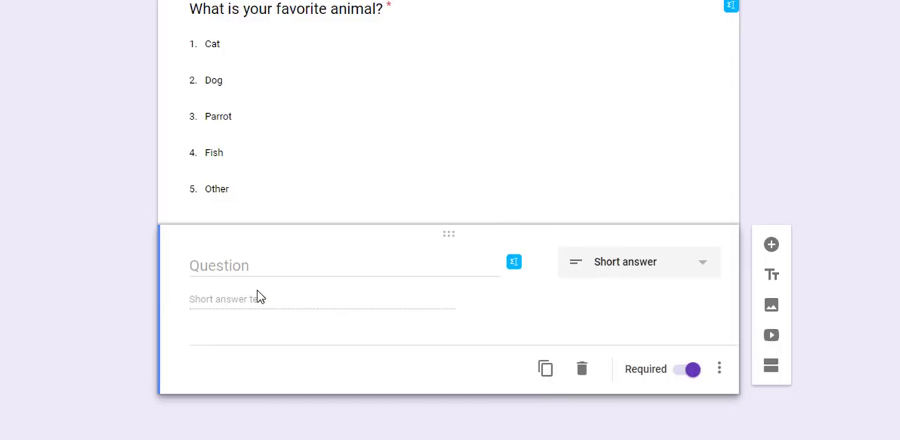
- Enter "How many times a day do you feed your pet?" as the new question's text
left_click(323, 266)
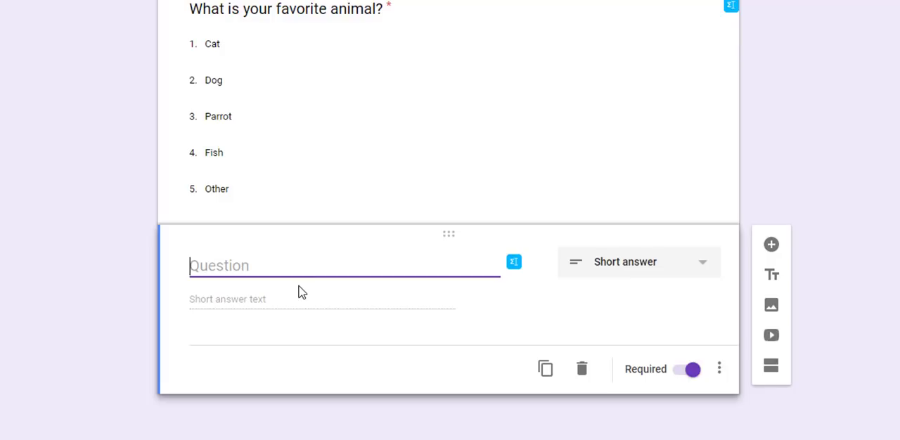
type("How ma")
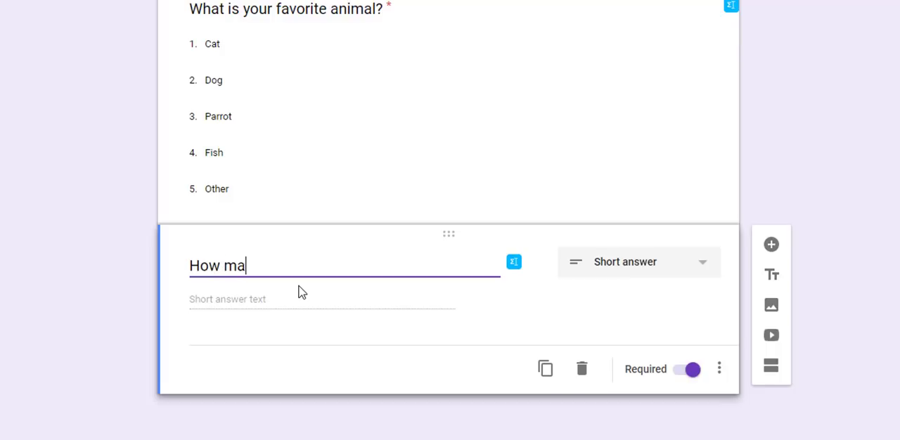
type("ny times a day do y")
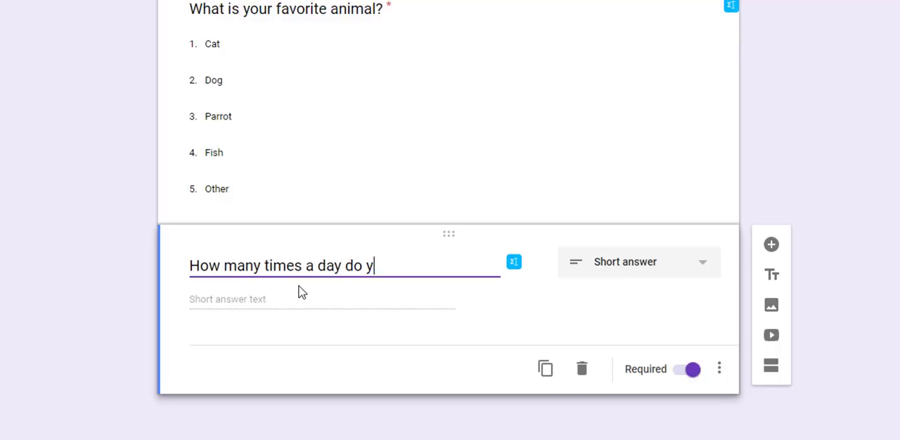
type("ou feed your  pet?")
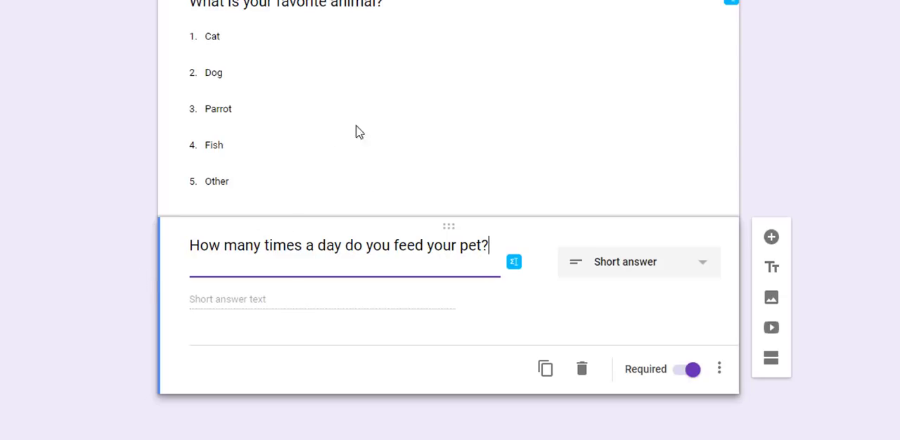
left_click(320, 305)
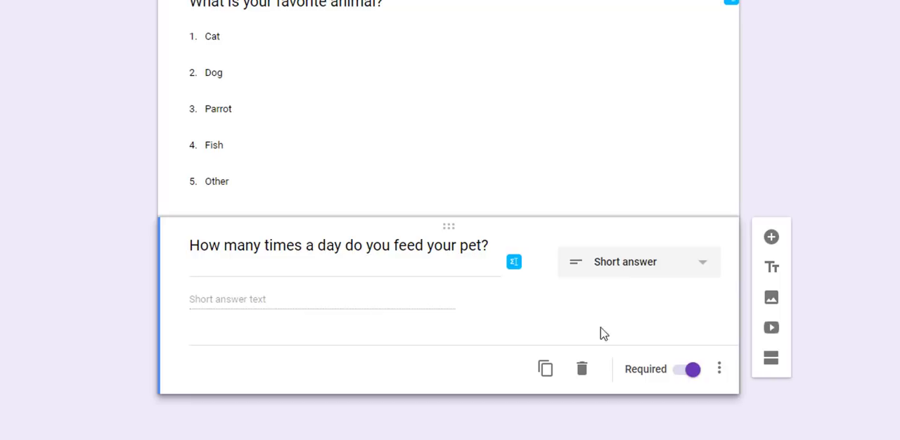
left_click(719, 369)
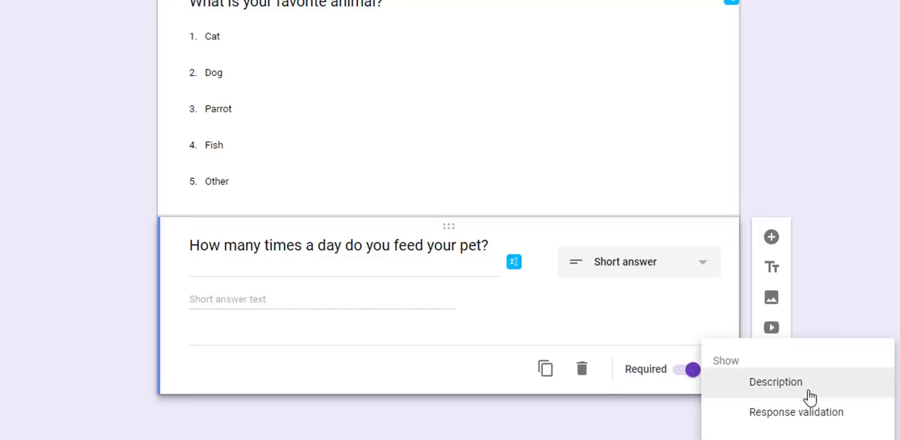
left_click(789, 419)
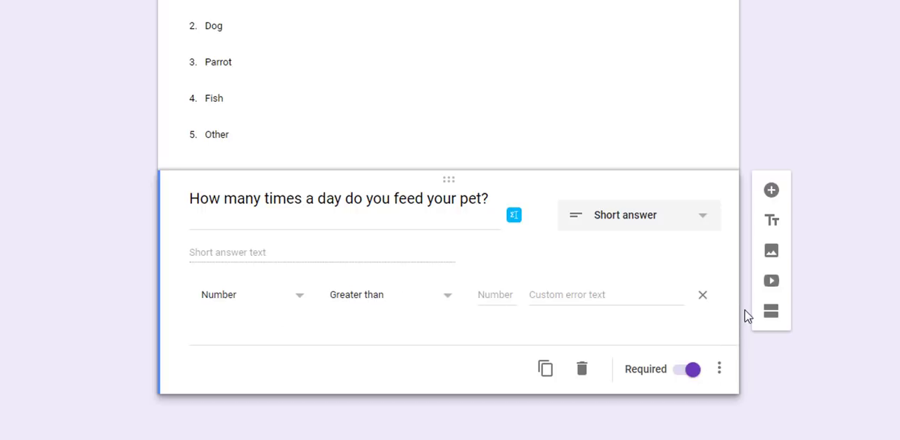
left_click(702, 294)
- Add response validation to the pet feeding question and set its validation type to Number
left_click(719, 369)
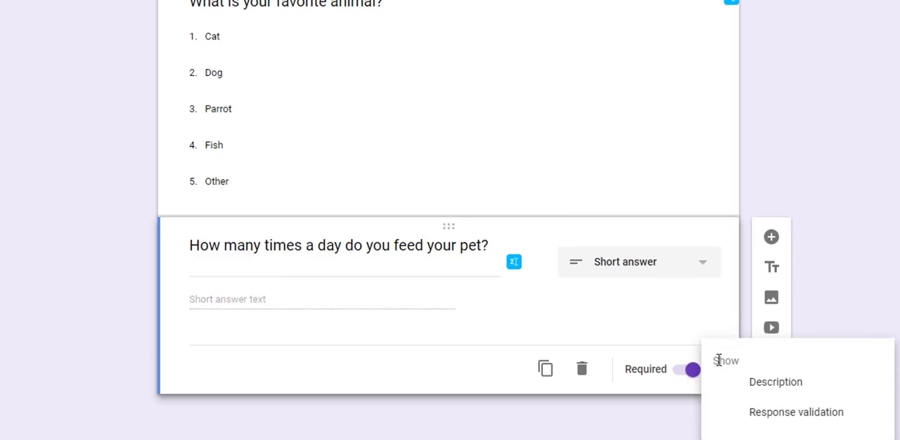
left_click(796, 419)
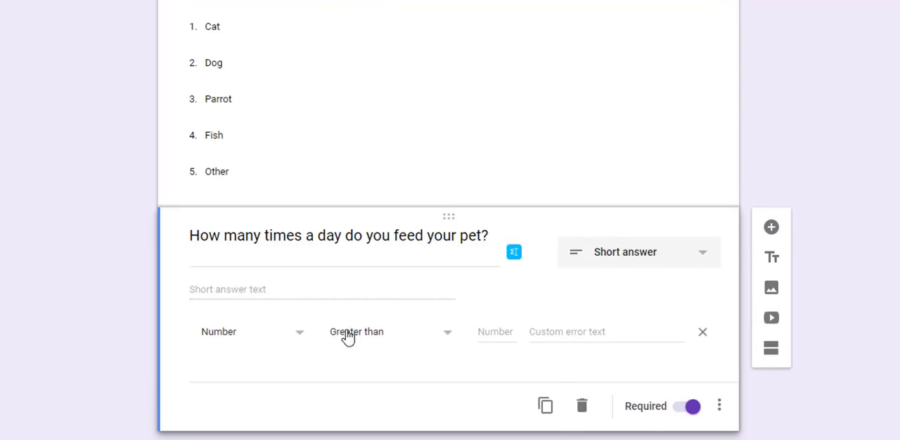
left_click(267, 338)
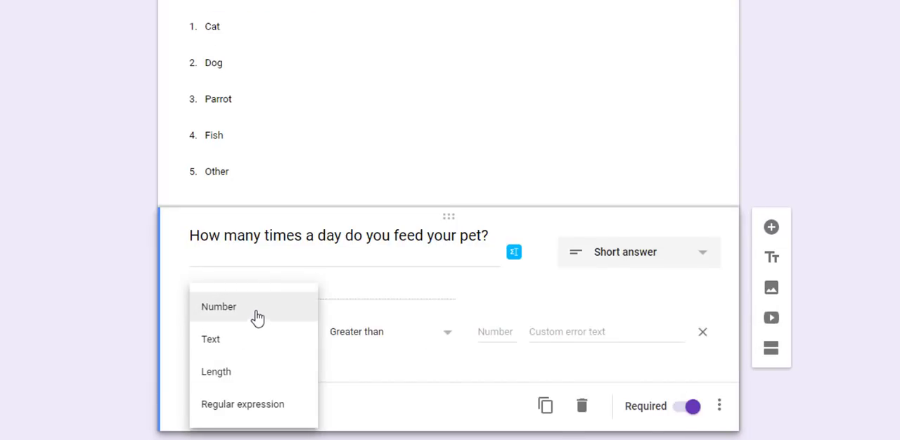
left_click(227, 311)
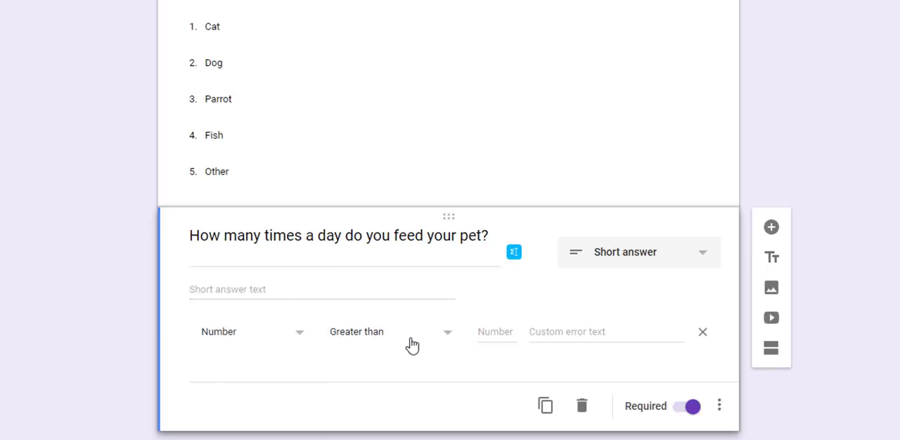
- Try the number validation's condition first as Whole number and then as Greater than 0
left_click(410, 341)
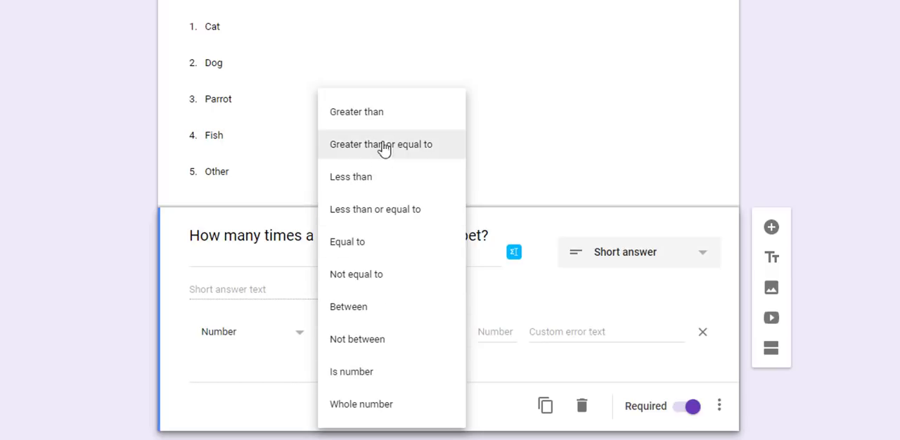
left_click(388, 411)
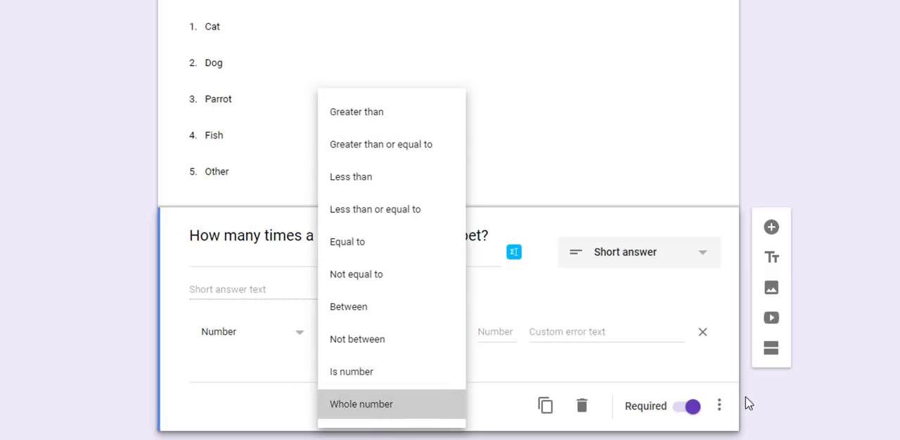
left_click(386, 335)
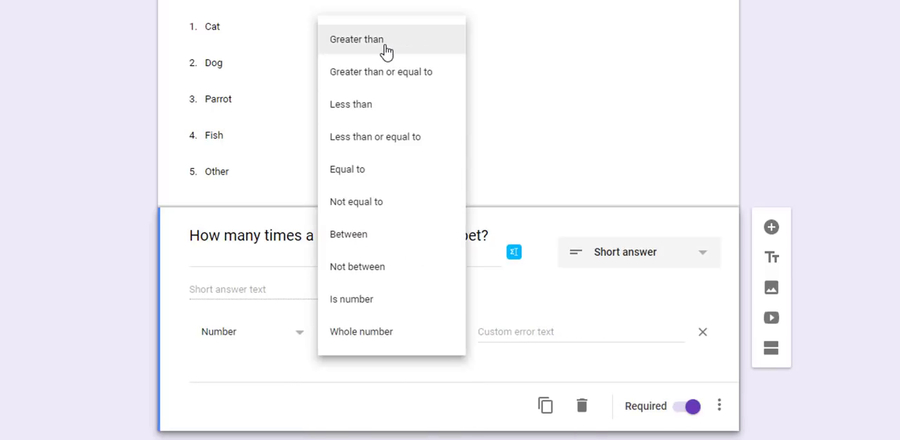
left_click(411, 40)
left_click(500, 336)
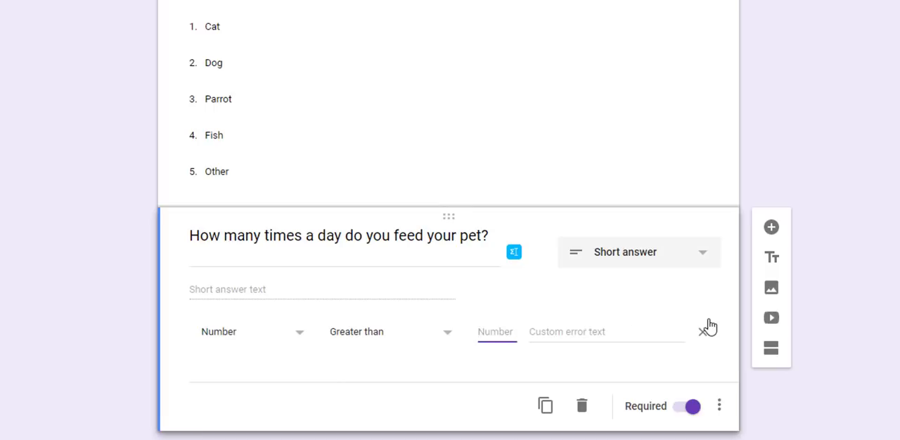
type("0")
key("BackSpace")
- Set the pet feeding question's validation condition to Whole number
left_click(448, 335)
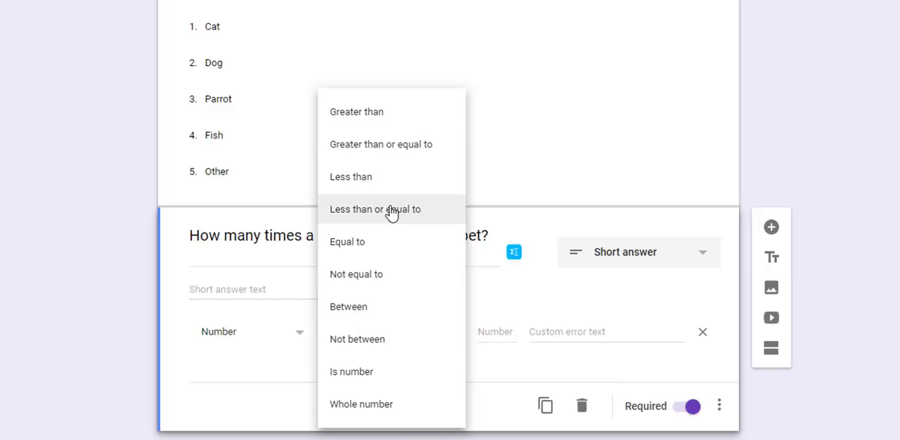
left_click(395, 403)
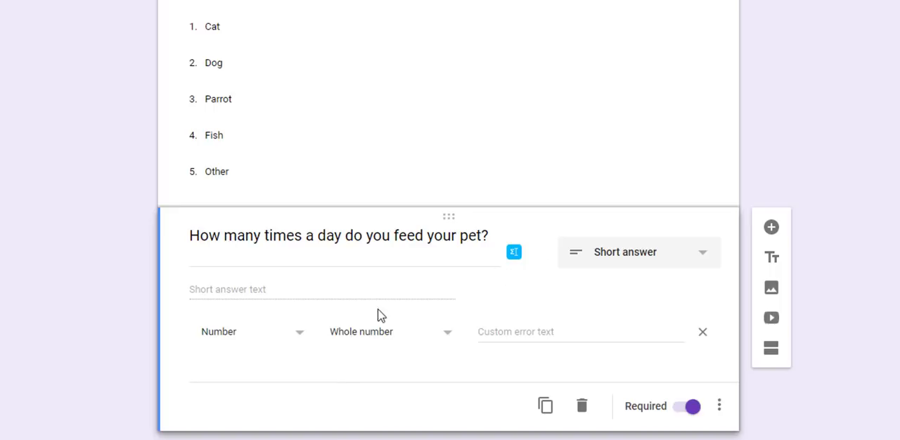
scroll(610, 271, "down", 1)
scroll(514, 273, "up", 2)
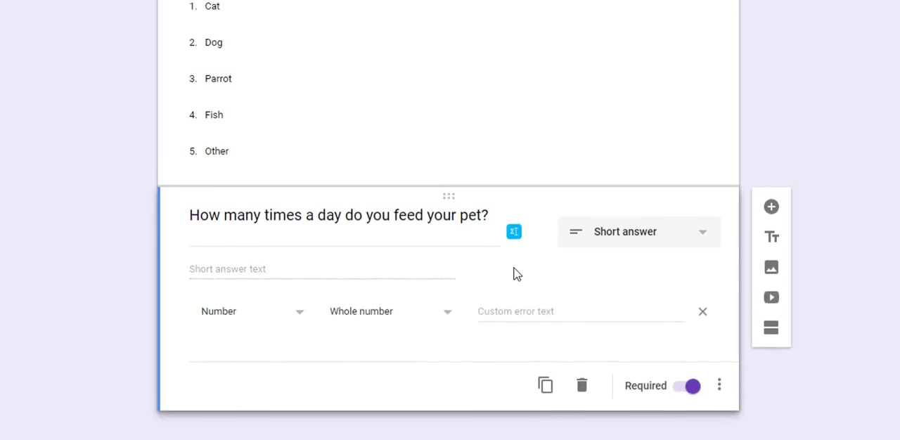
scroll(513, 269, "down", 2)
scroll(471, 305, "up", 2)
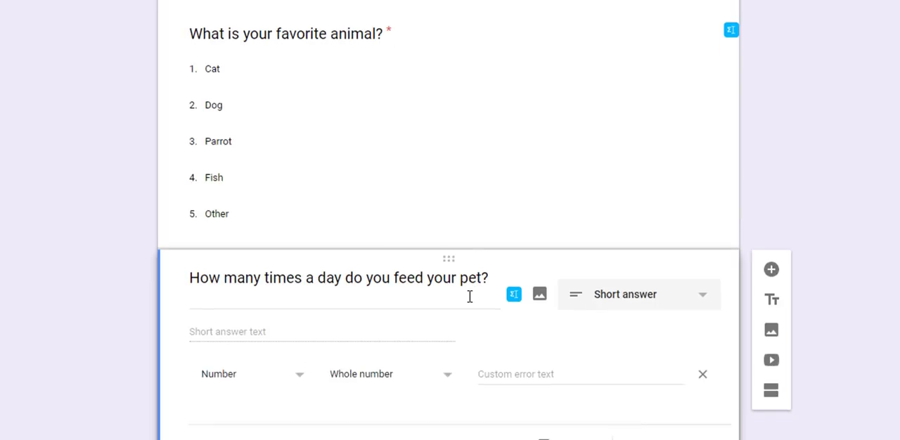
scroll(470, 301, "down", 2)
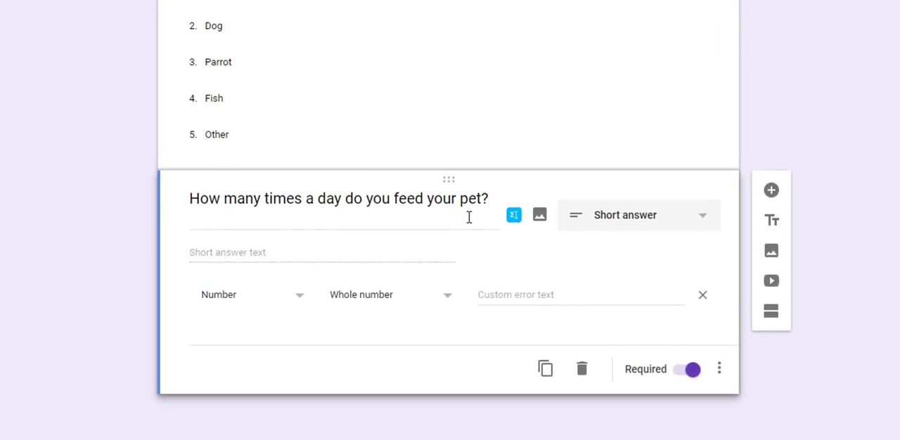
- Review the answer types available for the favorite animal question without changing its type
scroll(429, 171, "up", 2)
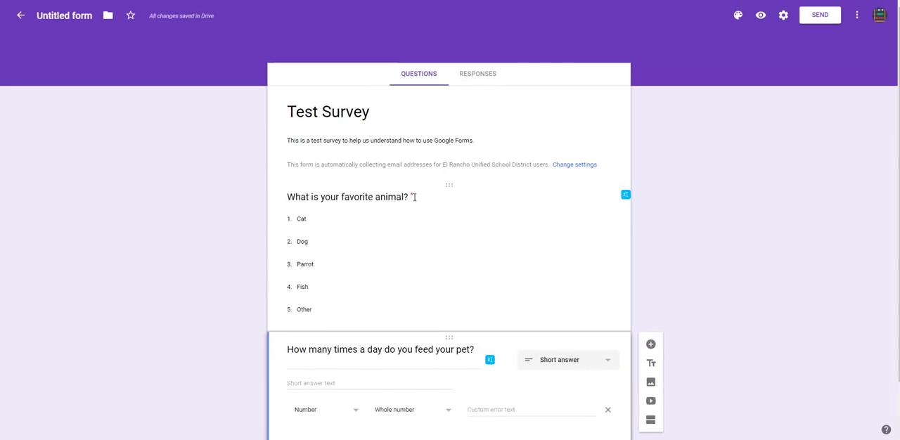
left_click(415, 202)
left_click(574, 214)
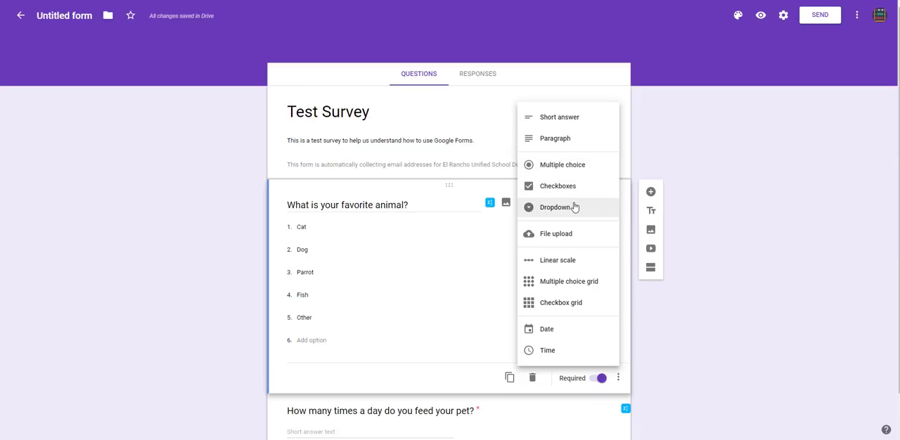
left_click(713, 297)
scroll(683, 281, "down", 1)
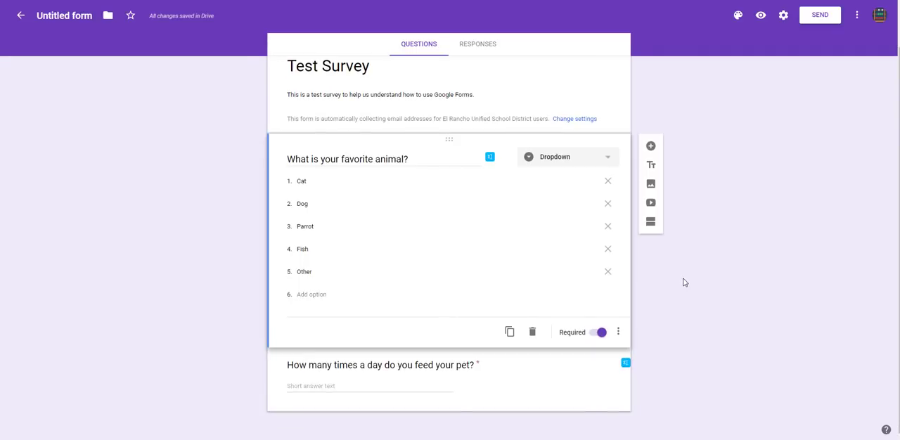
- Review the pet feeding question's answer type choices and its optional description and validation settings
left_click(430, 365)
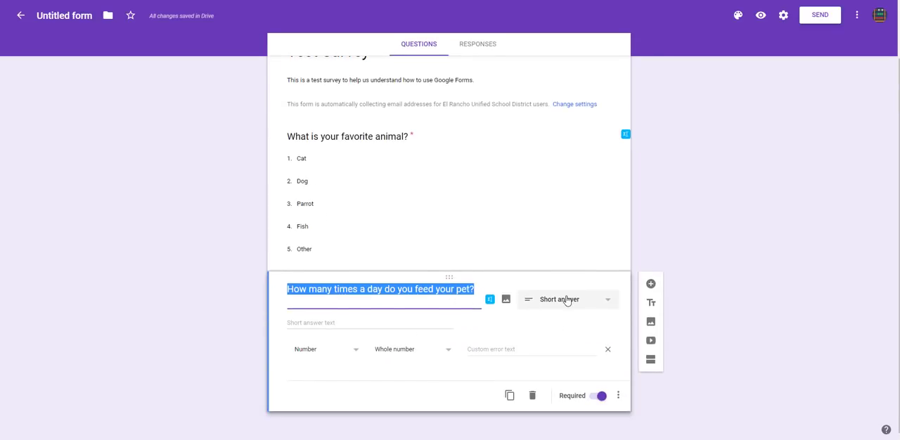
left_click(567, 299)
left_click(562, 184)
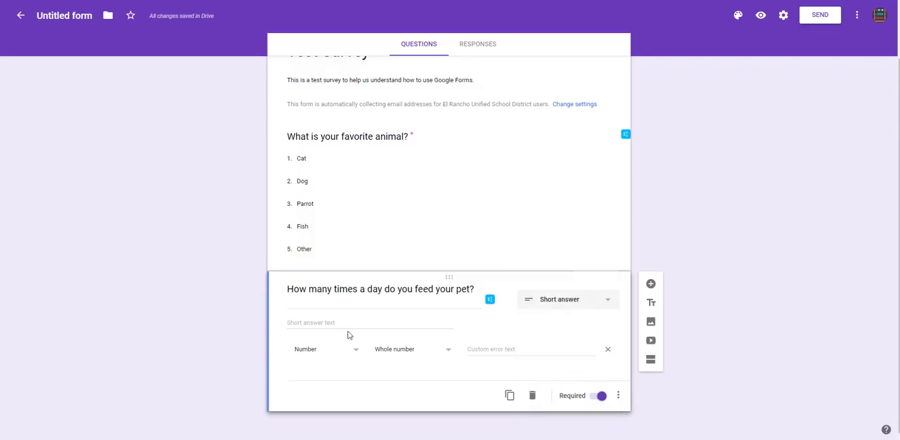
left_click(618, 396)
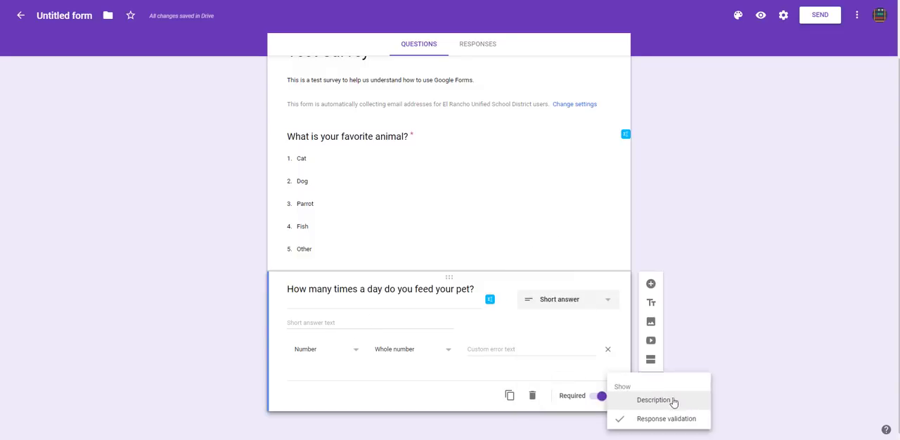
left_click(190, 358)
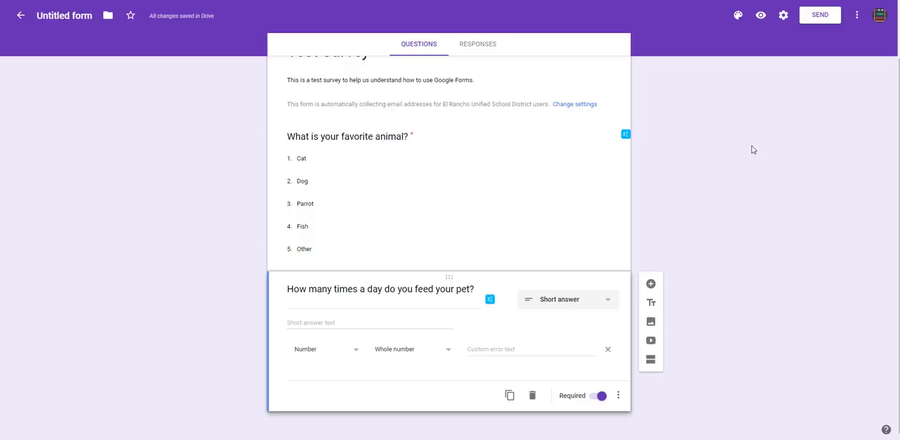
- Rename the untitled form file as "Test Survey - " followed by the teacher's title and surname
scroll(583, 194, "up", 1)
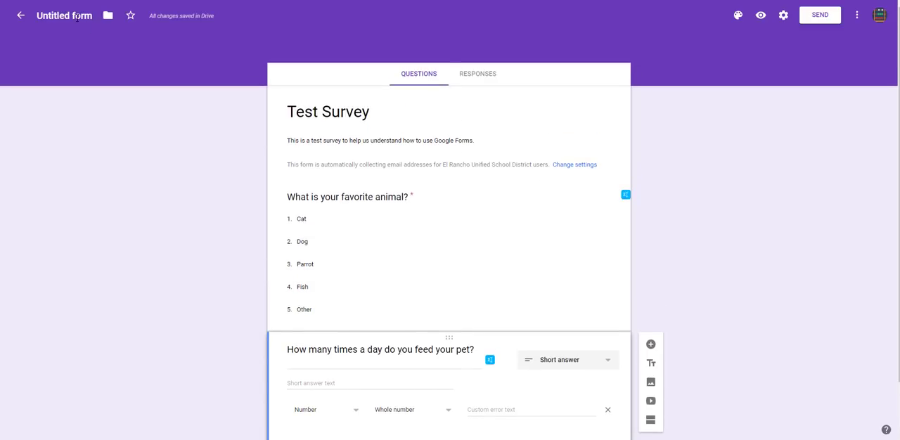
left_click(78, 18)
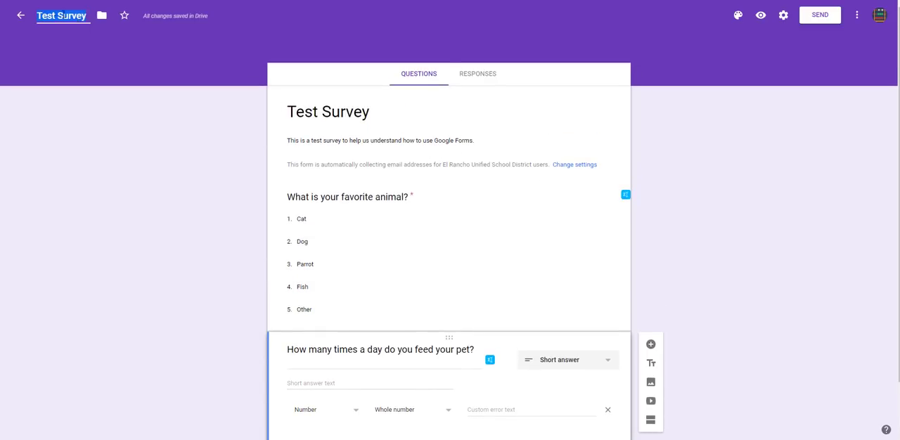
left_click(320, 106)
left_click(68, 15)
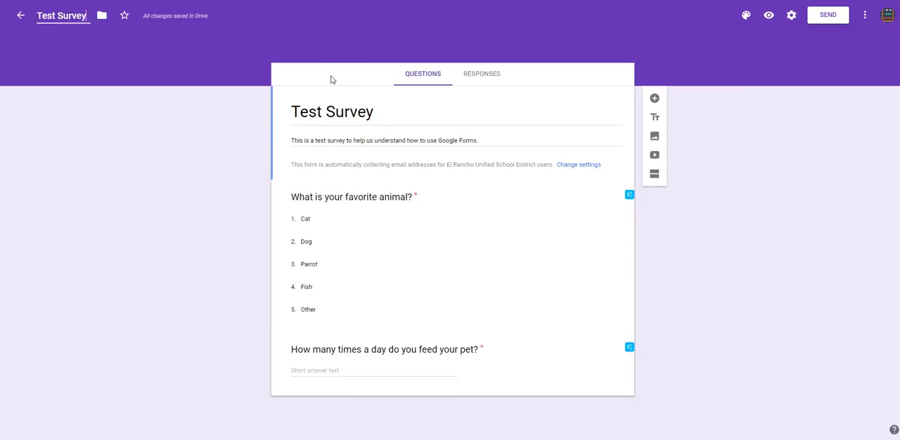
type("-")
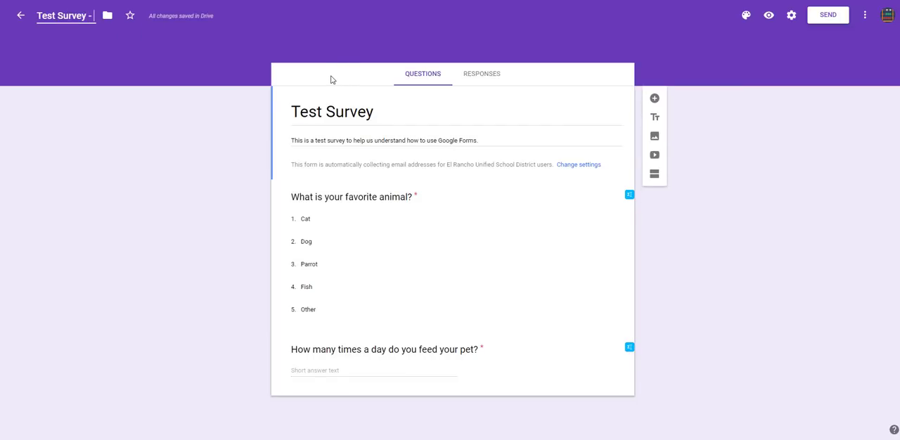
type(" Mr. Tran")
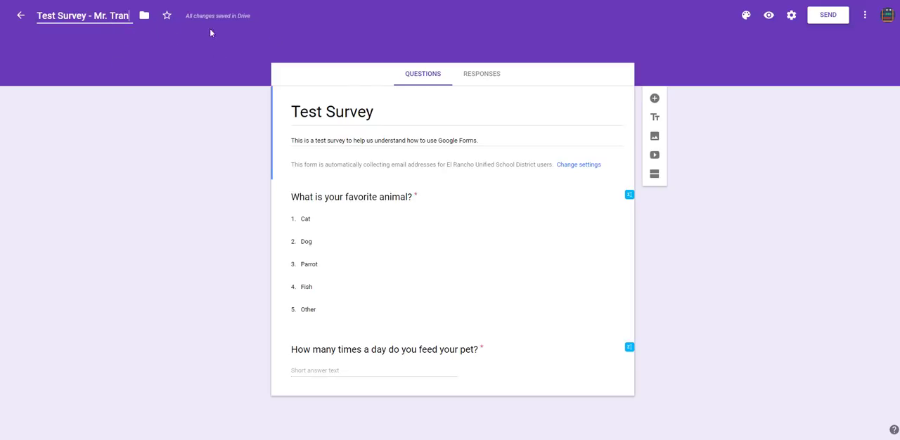
- Set the form's theme color to teal with the lightest teal background, trying light blue and the dark background shade first
left_click(774, 132)
left_click(746, 16)
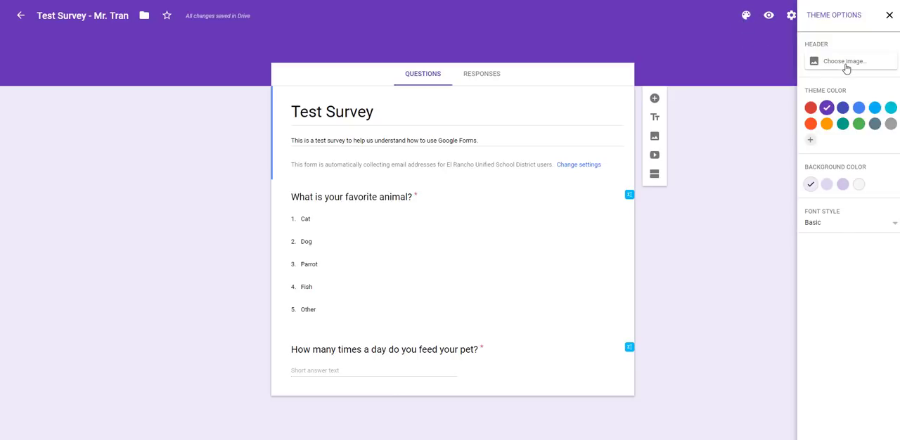
left_click(874, 108)
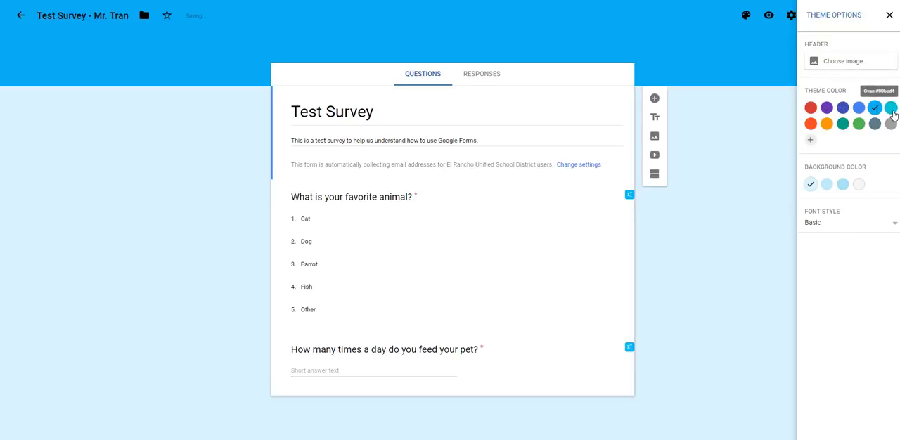
left_click(842, 123)
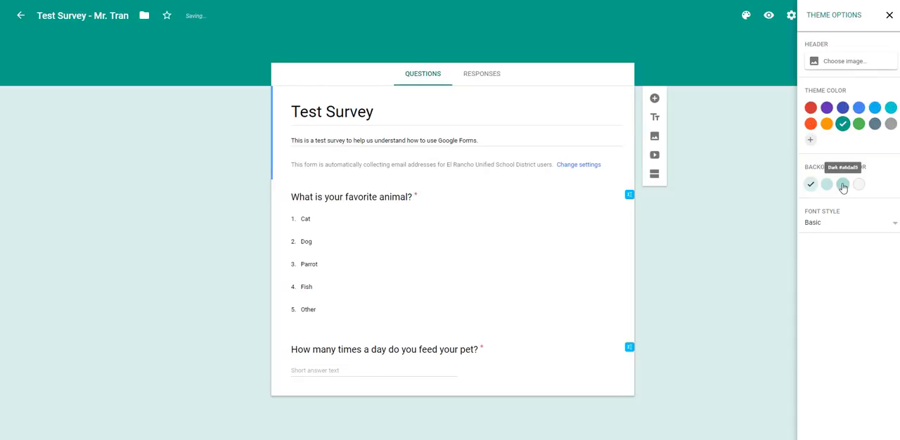
left_click(842, 185)
left_click(845, 126)
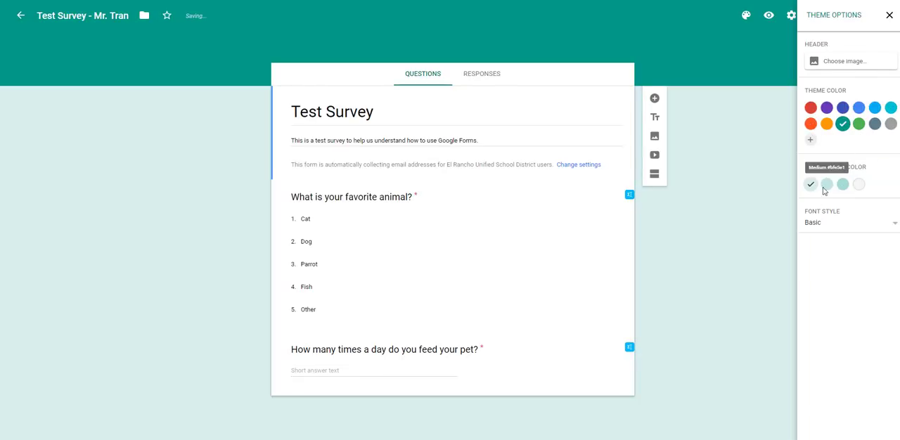
- Try the Formal font style for the form, set it to Playful instead, and close the theme options
left_click(824, 235)
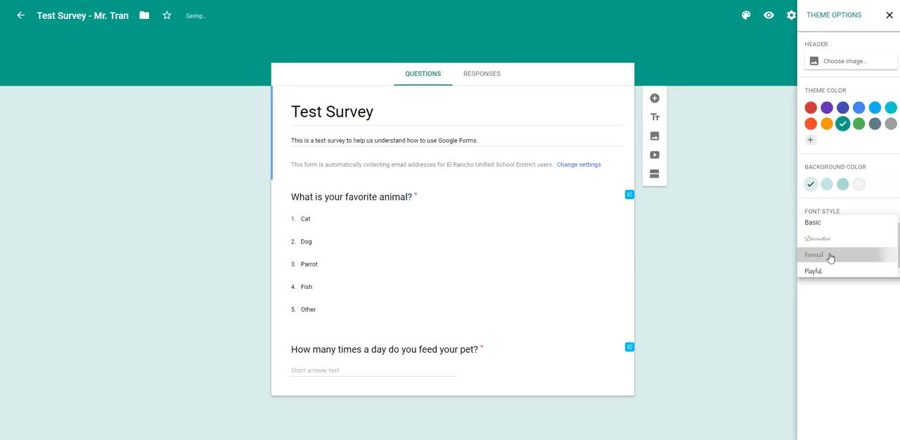
left_click(830, 257)
left_click(834, 222)
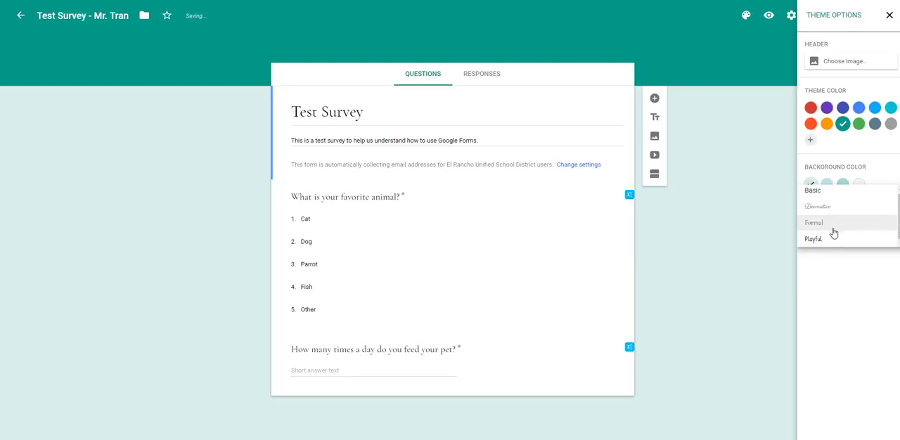
left_click(834, 239)
left_click(743, 153)
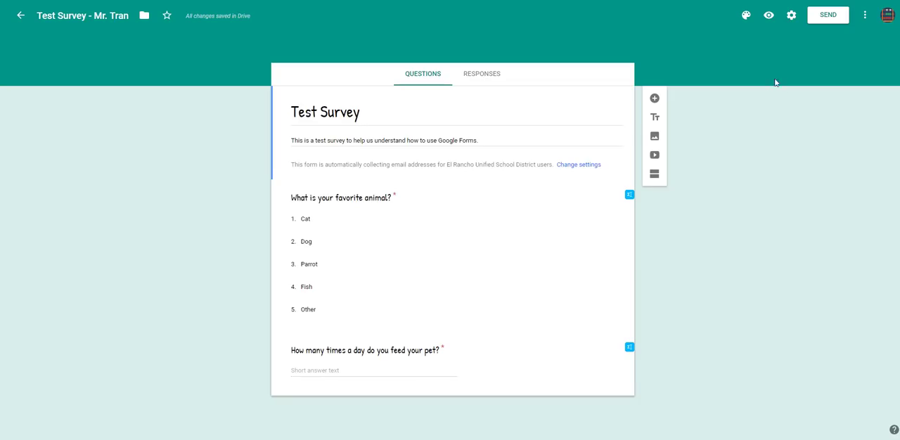
- Open a preview of the survey as respondents see it
right_click(769, 16)
key("Escape")
left_click(769, 16)
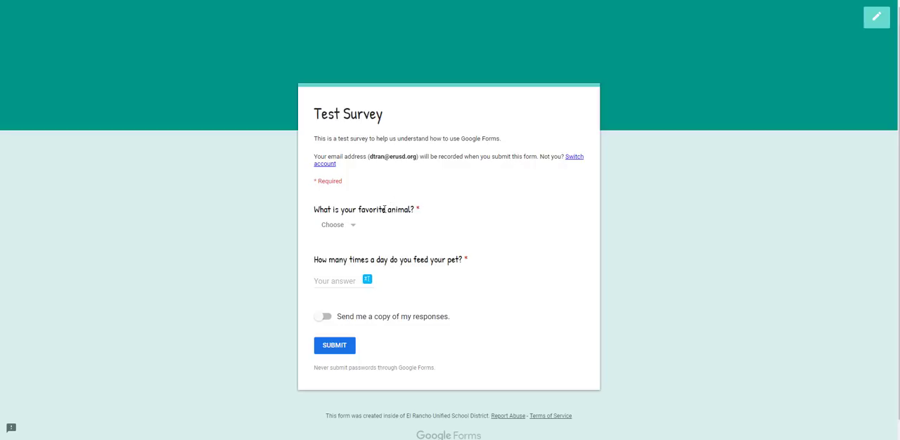
- Answer the favorite animal question in the preview, trying Parrot and settling on Dog
left_click(340, 226)
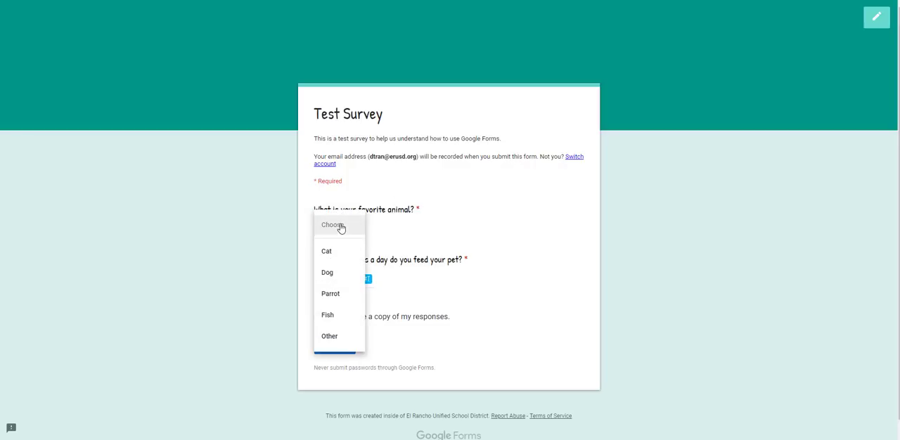
left_click(336, 229)
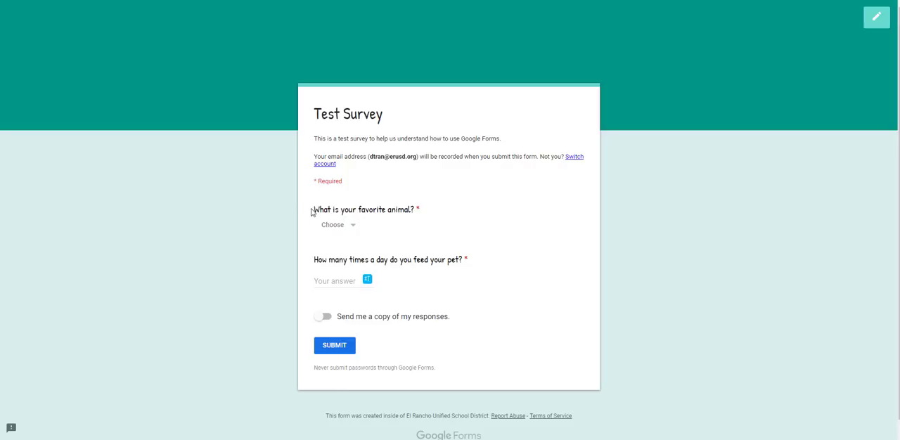
left_click_drag(311, 209, 412, 209)
left_click(341, 225)
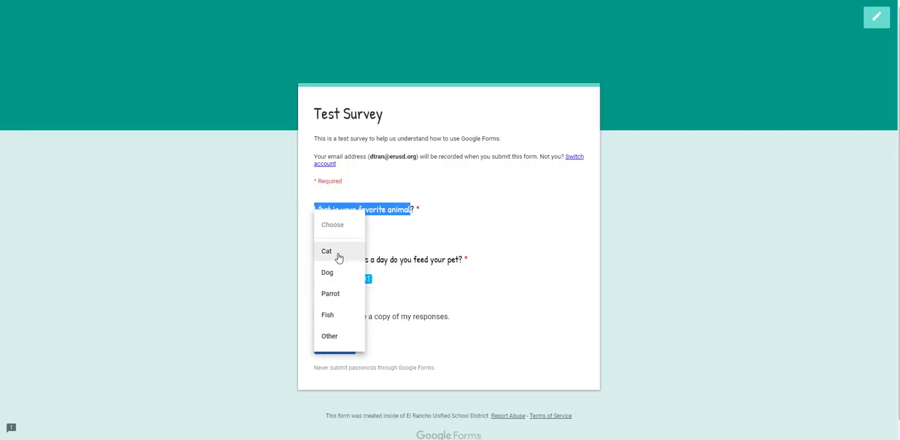
left_click(336, 293)
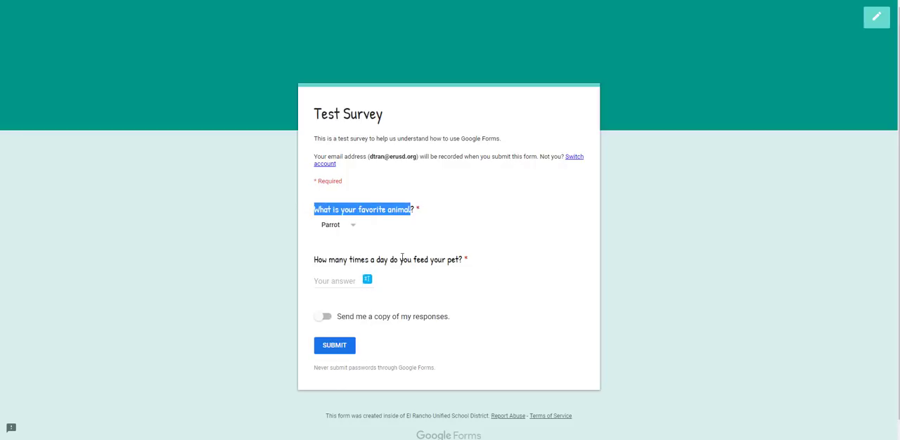
left_click(335, 232)
left_click(337, 246)
left_click(336, 229)
left_click(345, 203)
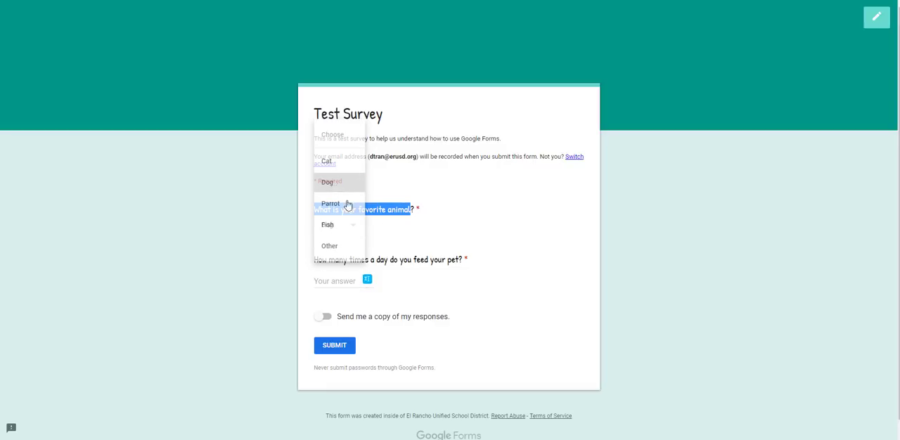
- Test the pet feeding question's whole-number validation with "Nine" and "3 1/2", leaving 3 as the answer
left_click(340, 282)
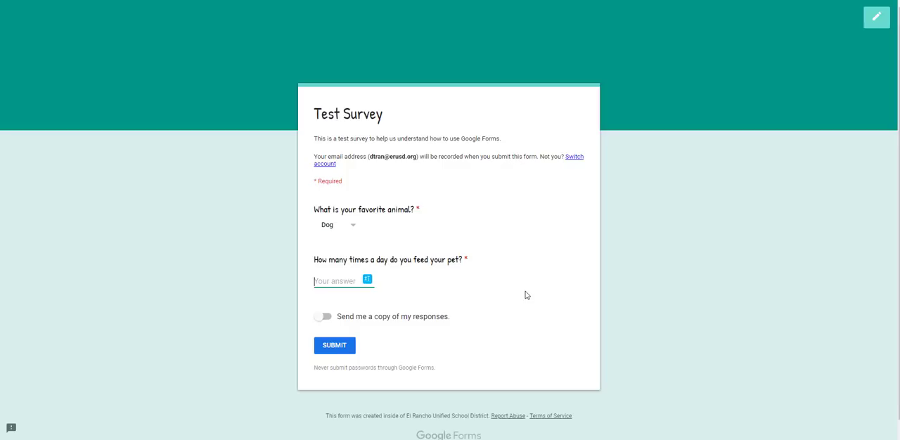
type("Nine")
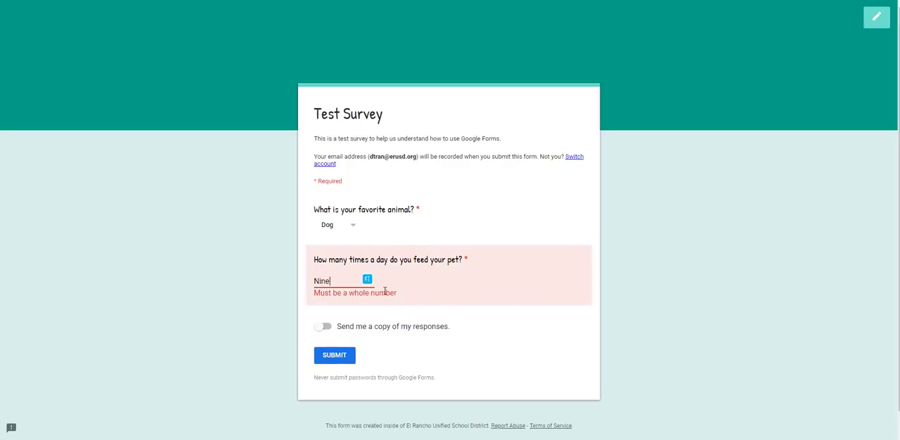
left_click_drag(350, 283, 277, 281)
type("3 ti")
key("BackSpace")
key("BackSpace")
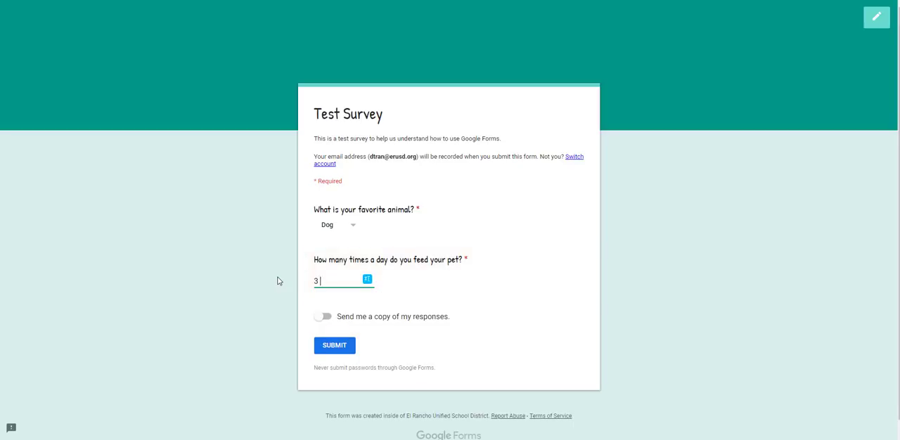
type("1/2")
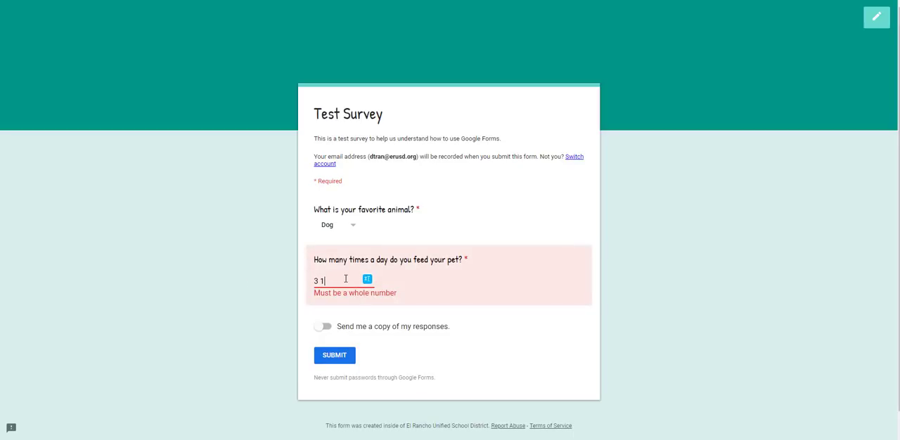
key("BackSpace")
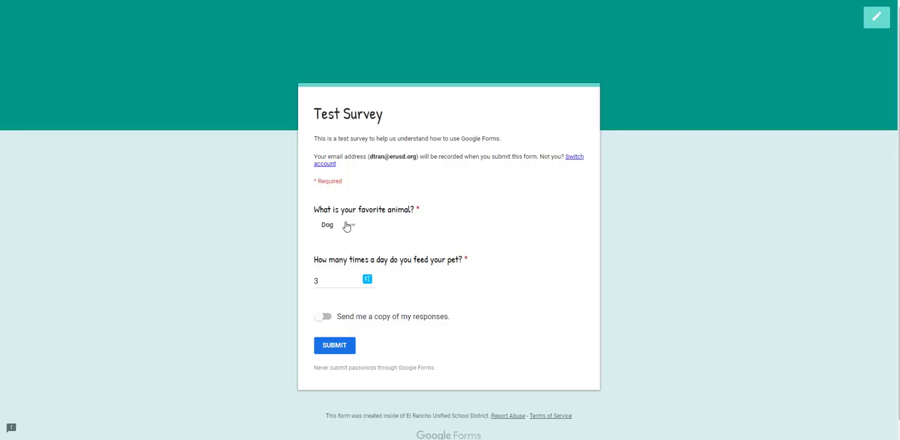
left_click(347, 224)
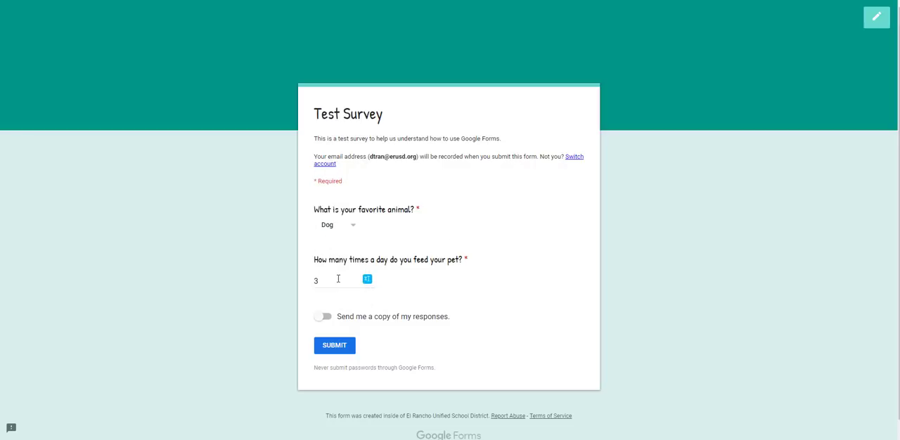